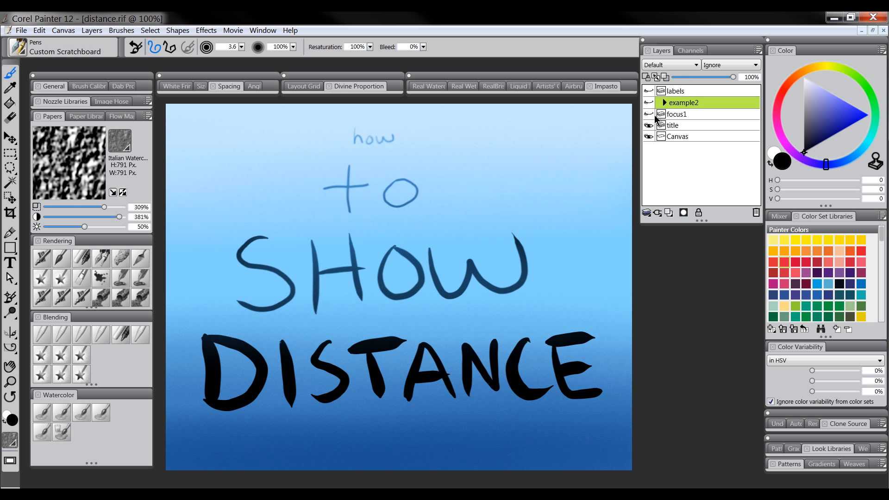
Hide the title layer and show the focus1 and labels layers.
{"action": "left_click", "coordinate": [649, 125]}
{"action": "left_click", "coordinate": [649, 114]}
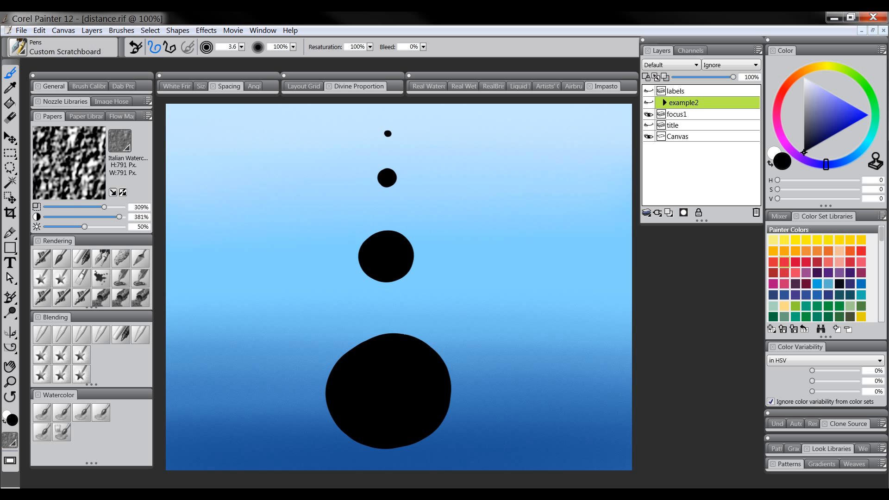
{"action": "left_click_drag", "start_coordinate": [413, 167], "coordinate": [420, 165]}
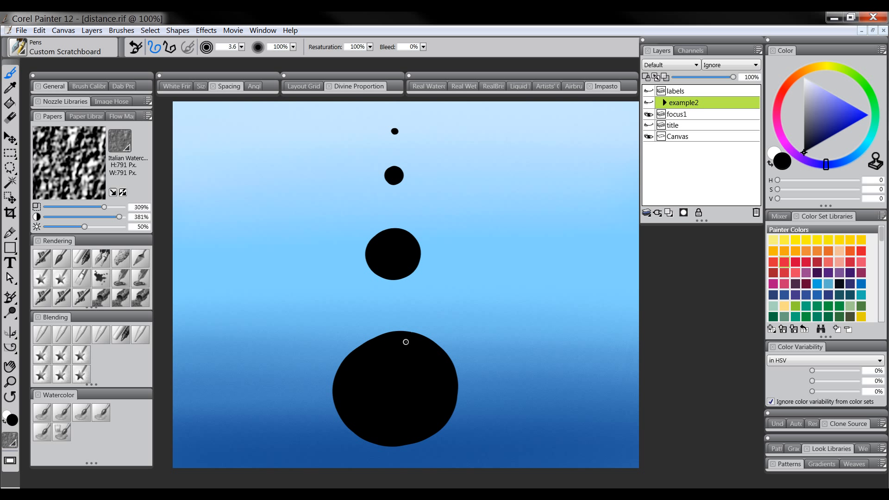
{"action": "left_click_drag", "start_coordinate": [448, 188], "coordinate": [437, 188]}
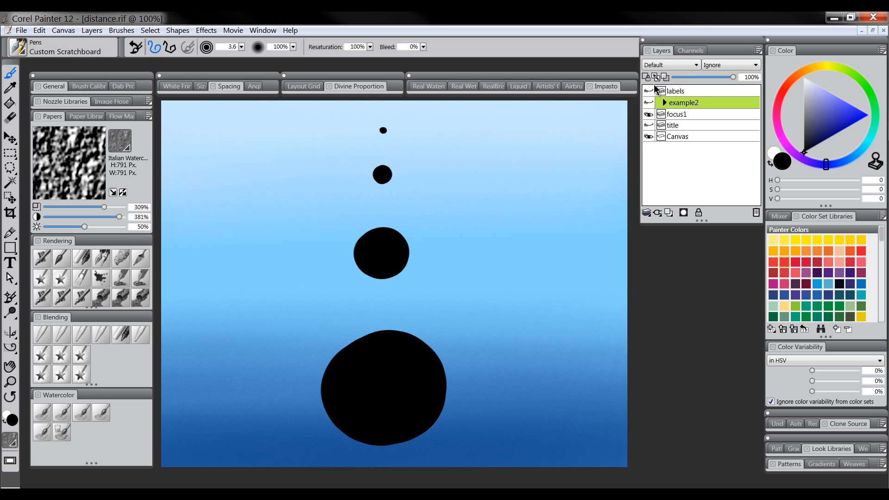
{"action": "left_click", "coordinate": [649, 92]}
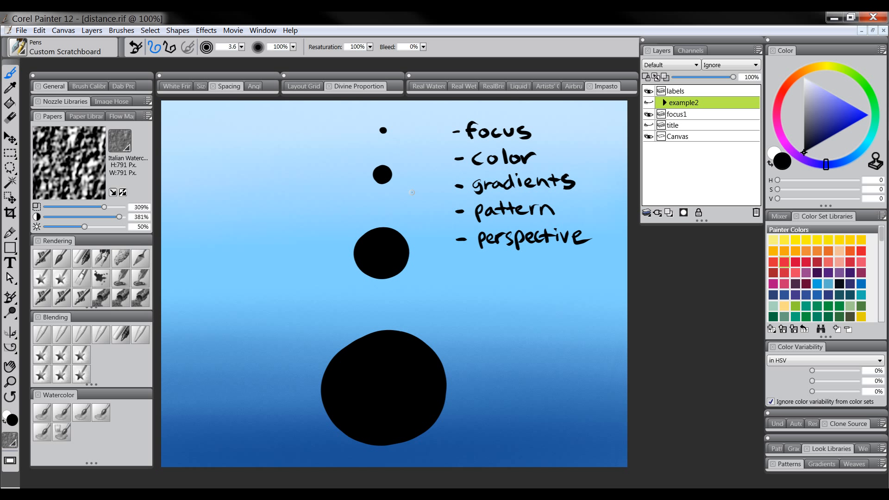
Soften the edges of the three smaller circles on the focus1 layer with the Blur blender.
{"action": "left_click", "coordinate": [677, 116]}
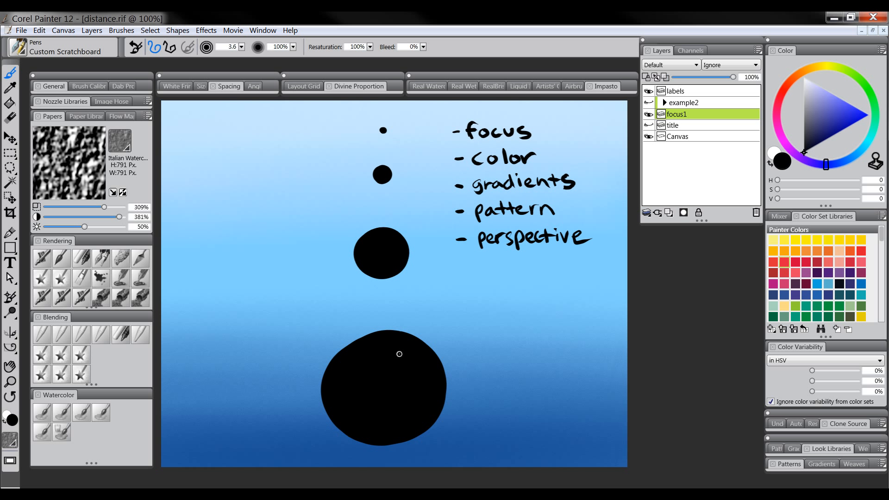
{"action": "left_click", "coordinate": [99, 333]}
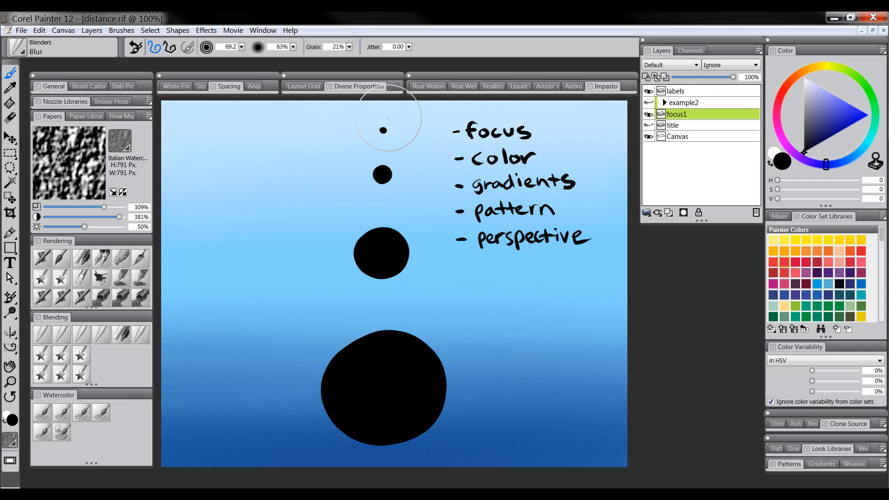
{"action": "left_click_drag", "start_coordinate": [381, 122], "coordinate": [390, 131]}
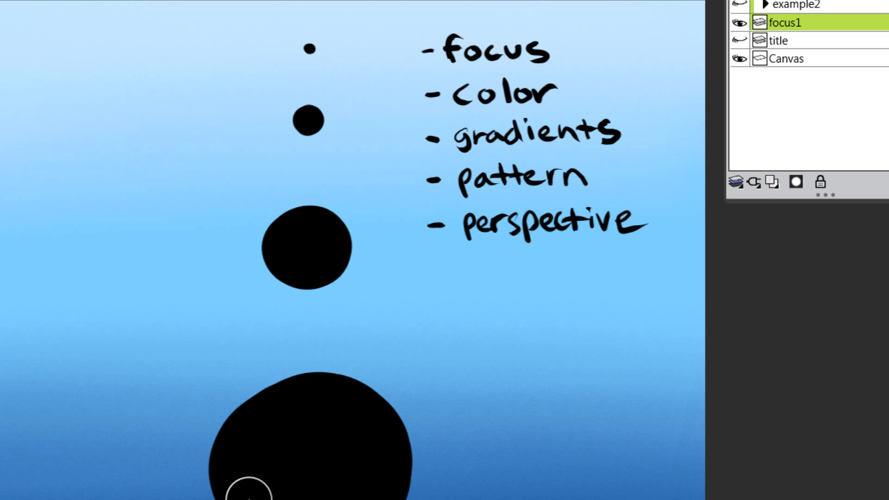
{"action": "left_click_drag", "start_coordinate": [320, 41], "coordinate": [308, 46]}
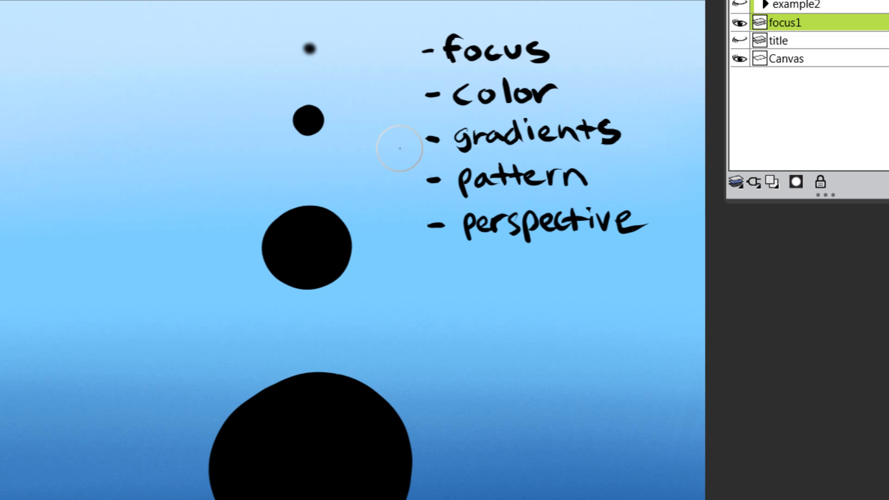
{"action": "mouse_move", "coordinate": [312, 109]}
{"action": "left_mouse_down"}
{"action": "mouse_move", "coordinate": [293, 137]}
{"action": "mouse_move", "coordinate": [301, 103]}
{"action": "mouse_move", "coordinate": [319, 128]}
{"action": "left_mouse_up"}
{"action": "mouse_move", "coordinate": [359, 206]}
{"action": "left_mouse_down"}
{"action": "mouse_move", "coordinate": [313, 195]}
{"action": "mouse_move", "coordinate": [357, 242]}
{"action": "mouse_move", "coordinate": [332, 280]}
{"action": "left_mouse_up"}
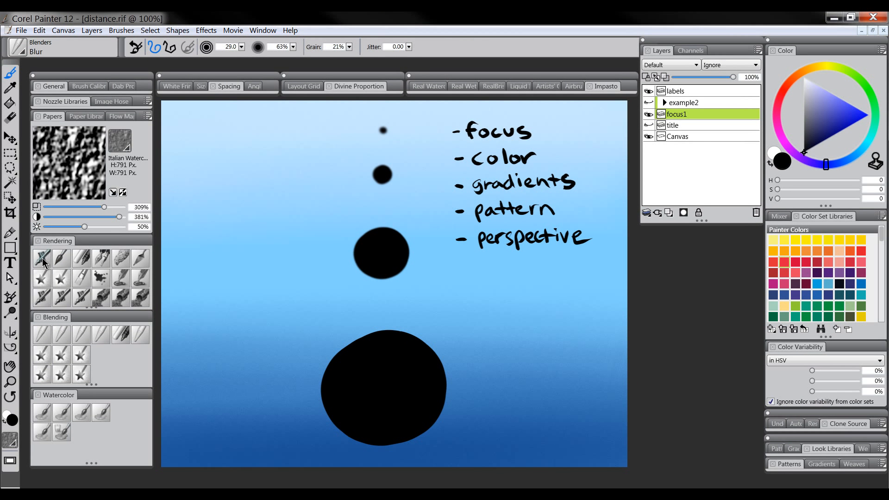
Tint the smallest circle with light blue sampled from the background, using the Digital Airbrush with the layer's transparency preserved.
{"action": "left_click", "coordinate": [101, 256]}
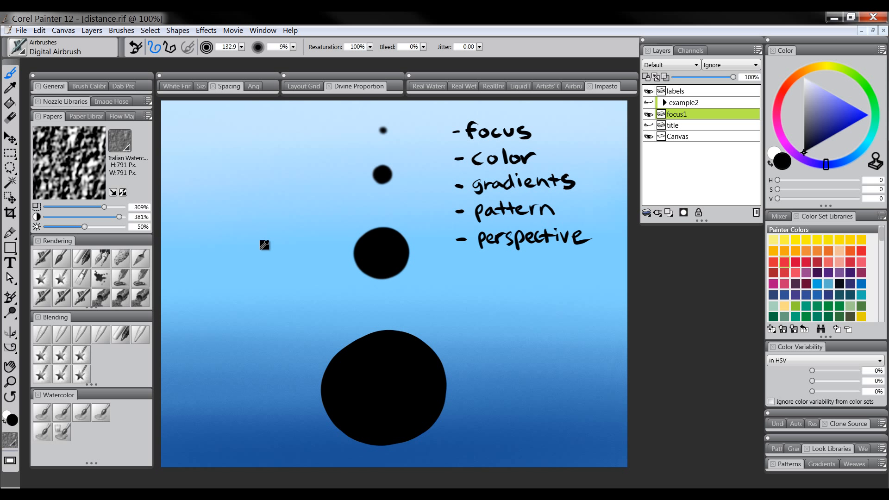
{"action": "left_click", "coordinate": [265, 244], "text": "alt"}
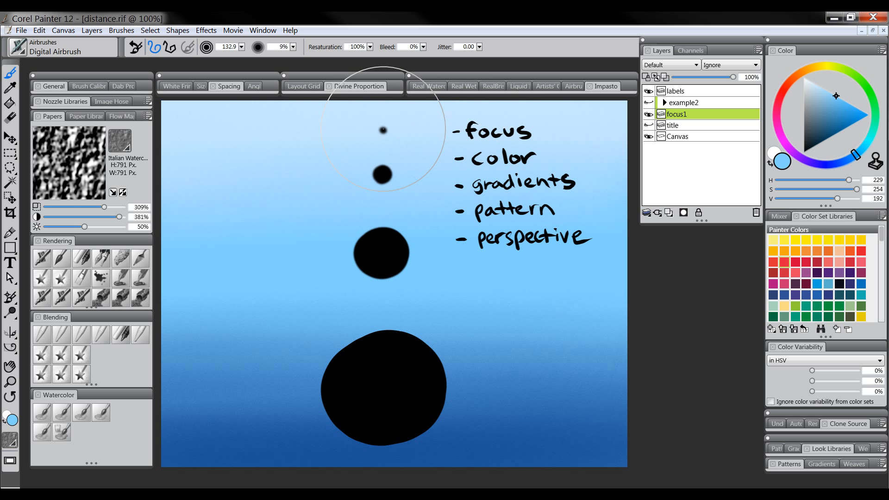
{"action": "left_click_drag", "start_coordinate": [384, 129], "coordinate": [393, 130], "text": "ctrl+alt"}
{"action": "mouse_move", "coordinate": [414, 119]}
{"action": "left_mouse_down", "text": "ctrl+alt"}
{"action": "mouse_move", "coordinate": [434, 143]}
{"action": "mouse_move", "coordinate": [387, 130]}
{"action": "left_mouse_up", "text": "ctrl+alt"}
{"action": "key", "text": "ctrl+z"}
{"action": "left_click", "coordinate": [646, 77]}
{"action": "left_click_drag", "start_coordinate": [387, 121], "coordinate": [379, 122]}
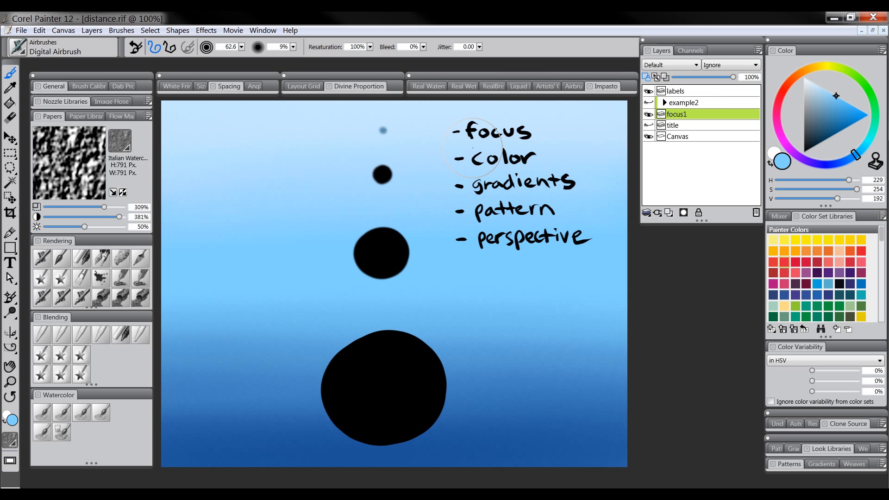
Airbrush the second and third circles with the same light blue, enlarging the brush for each to about 113.
{"action": "key", "text": "bracketright"}
{"action": "mouse_move", "coordinate": [373, 169]}
{"action": "left_mouse_down"}
{"action": "mouse_move", "coordinate": [410, 174]}
{"action": "mouse_move", "coordinate": [351, 172]}
{"action": "mouse_move", "coordinate": [436, 181]}
{"action": "left_mouse_up"}
{"action": "key", "text": "bracketright"}
{"action": "key", "text": "bracketright"}
{"action": "key", "text": "bracketright"}
{"action": "mouse_move", "coordinate": [357, 247]}
{"action": "left_mouse_down"}
{"action": "mouse_move", "coordinate": [389, 238]}
{"action": "mouse_move", "coordinate": [338, 250]}
{"action": "mouse_move", "coordinate": [399, 232]}
{"action": "mouse_move", "coordinate": [328, 247]}
{"action": "mouse_move", "coordinate": [395, 297]}
{"action": "mouse_move", "coordinate": [374, 265]}
{"action": "mouse_move", "coordinate": [398, 276]}
{"action": "mouse_move", "coordinate": [415, 247]}
{"action": "mouse_move", "coordinate": [430, 258]}
{"action": "mouse_move", "coordinate": [386, 223]}
{"action": "mouse_move", "coordinate": [357, 307]}
{"action": "left_mouse_up"}
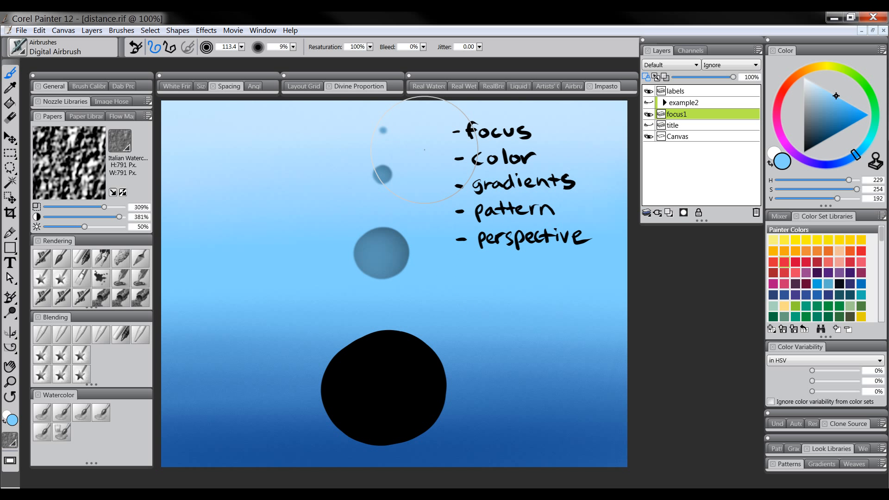
{"action": "left_click_drag", "start_coordinate": [421, 144], "coordinate": [422, 144]}
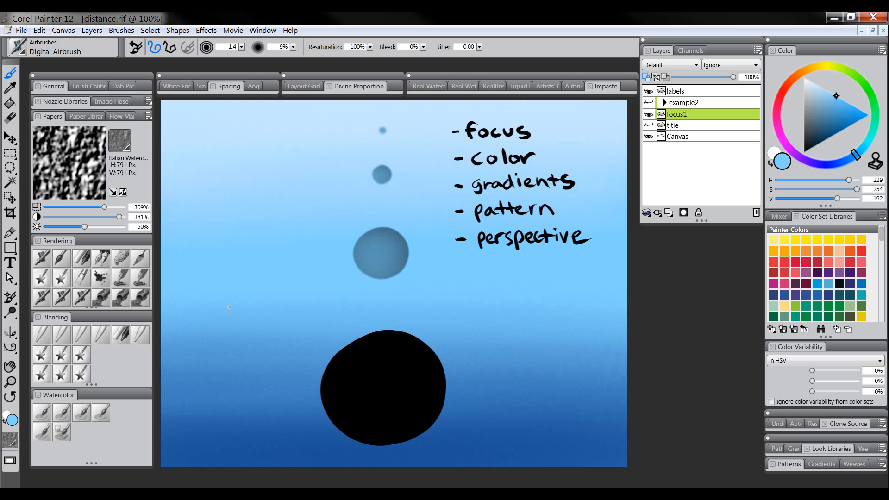
Draw a tall thick black rectangular frame beside the circles on the labels layer with the Custom Scratchboard pen.
{"action": "left_click", "coordinate": [102, 260]}
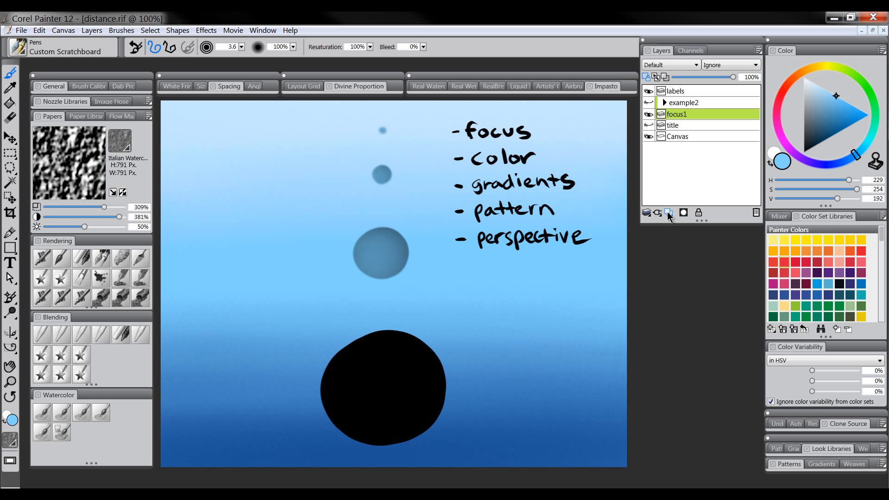
{"action": "left_click", "coordinate": [676, 93]}
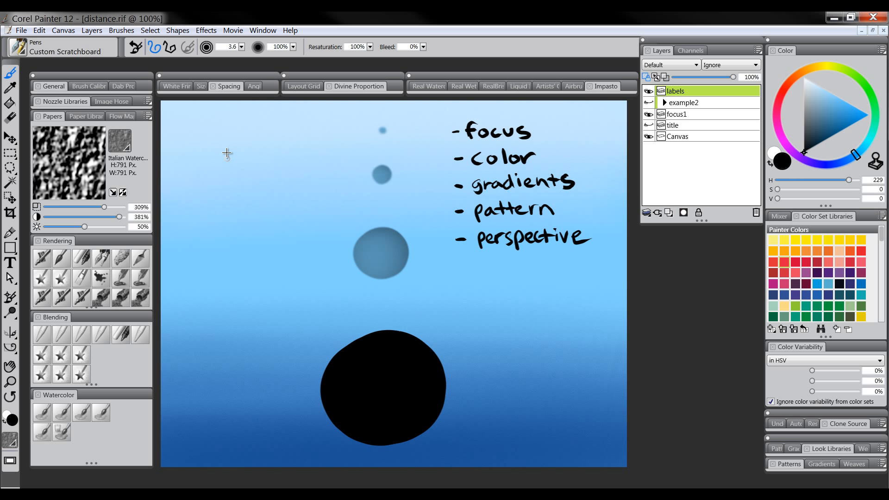
{"action": "mouse_move", "coordinate": [227, 152]}
{"action": "left_mouse_down"}
{"action": "mouse_move", "coordinate": [276, 125]}
{"action": "mouse_move", "coordinate": [264, 388]}
{"action": "mouse_move", "coordinate": [235, 429]}
{"action": "mouse_move", "coordinate": [200, 415]}
{"action": "mouse_move", "coordinate": [180, 117]}
{"action": "left_mouse_up"}
{"action": "left_click_drag", "start_coordinate": [239, 287], "coordinate": [239, 295]}
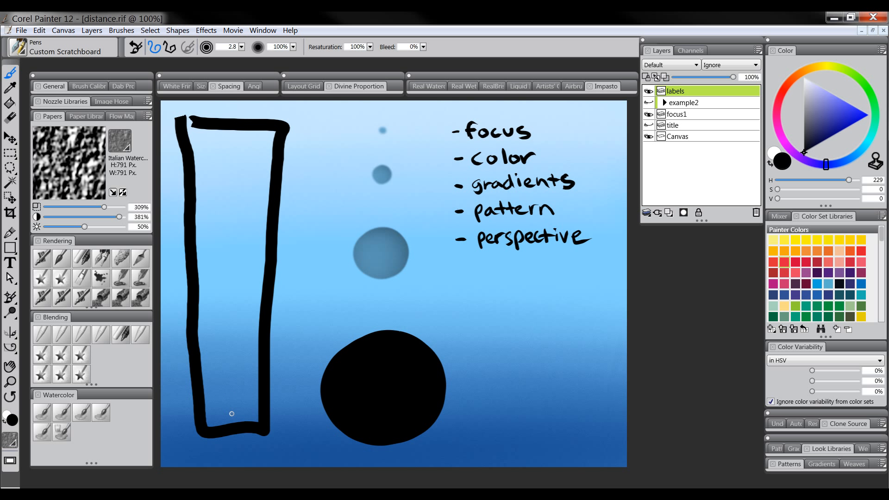
Sketch a small circle at each end of the frame's interior and an upward arrow between them.
{"action": "mouse_move", "coordinate": [231, 414]}
{"action": "left_mouse_down"}
{"action": "mouse_move", "coordinate": [242, 412]}
{"action": "mouse_move", "coordinate": [231, 405]}
{"action": "left_mouse_up"}
{"action": "left_click_drag", "start_coordinate": [232, 139], "coordinate": [235, 136]}
{"action": "mouse_move", "coordinate": [230, 388]}
{"action": "left_mouse_down"}
{"action": "mouse_move", "coordinate": [227, 155]}
{"action": "mouse_move", "coordinate": [238, 169]}
{"action": "left_mouse_up"}
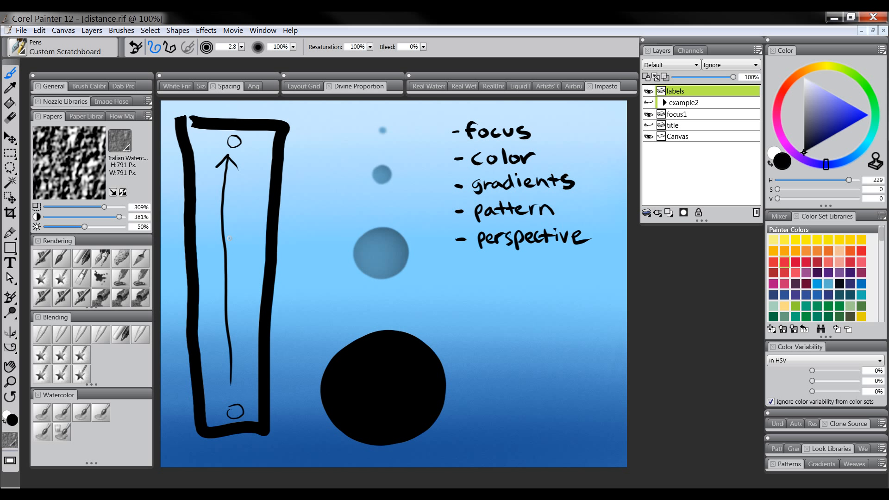
{"action": "left_click_drag", "start_coordinate": [221, 377], "coordinate": [237, 377]}
Undo the arrow and both small circles inside the frame.
{"action": "key", "text": "ctrl+z"}
{"action": "key", "text": "ctrl+z"}
{"action": "key", "text": "ctrl+z"}
{"action": "key", "text": "ctrl+z"}
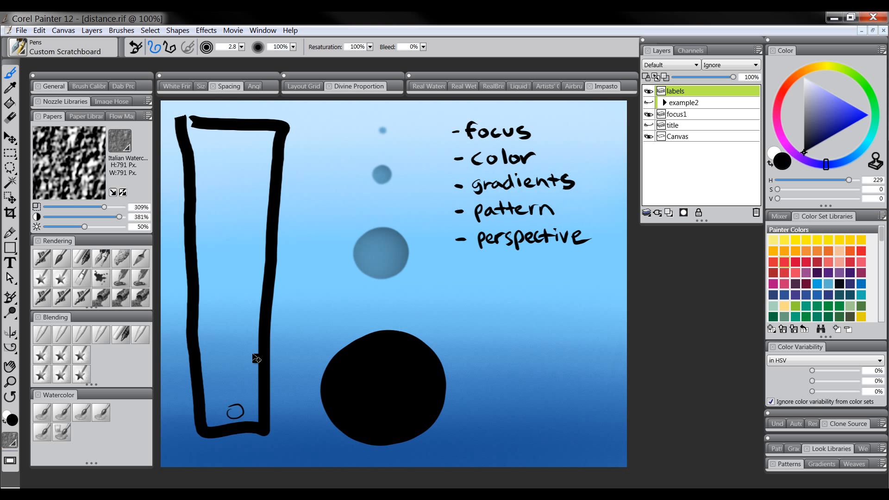
{"action": "key", "text": "ctrl+z"}
Draw five horizontal lines across the frame, spaced progressively wider from its base up to mid-height.
{"action": "left_click_drag", "start_coordinate": [205, 412], "coordinate": [257, 408]}
{"action": "left_click_drag", "start_coordinate": [203, 386], "coordinate": [258, 383]}
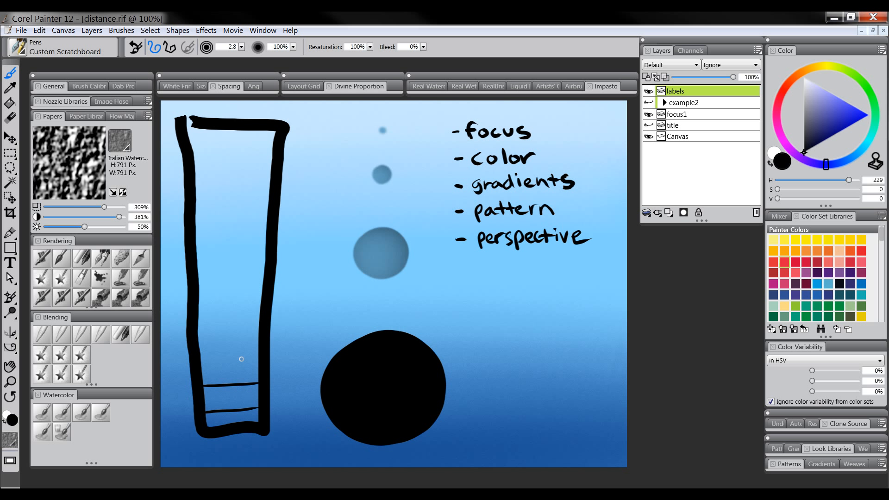
{"action": "left_click_drag", "start_coordinate": [199, 351], "coordinate": [259, 349]}
{"action": "left_click_drag", "start_coordinate": [199, 319], "coordinate": [260, 317]}
{"action": "left_click_drag", "start_coordinate": [199, 280], "coordinate": [263, 278]}
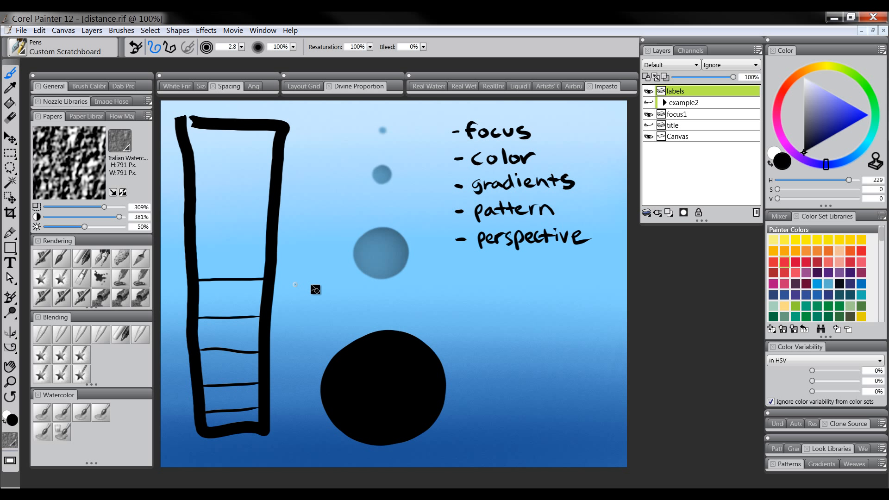
Undo the horizontal lines and the black frame on the labels layer.
{"action": "key", "text": "ctrl+z"}
{"action": "key", "text": "ctrl+z"}
{"action": "key", "text": "ctrl+z"}
{"action": "key", "text": "ctrl+z"}
{"action": "key", "text": "ctrl+z"}
{"action": "key", "text": "ctrl+z"}
{"action": "key", "text": "ctrl+z"}
{"action": "key", "text": "ctrl+z"}
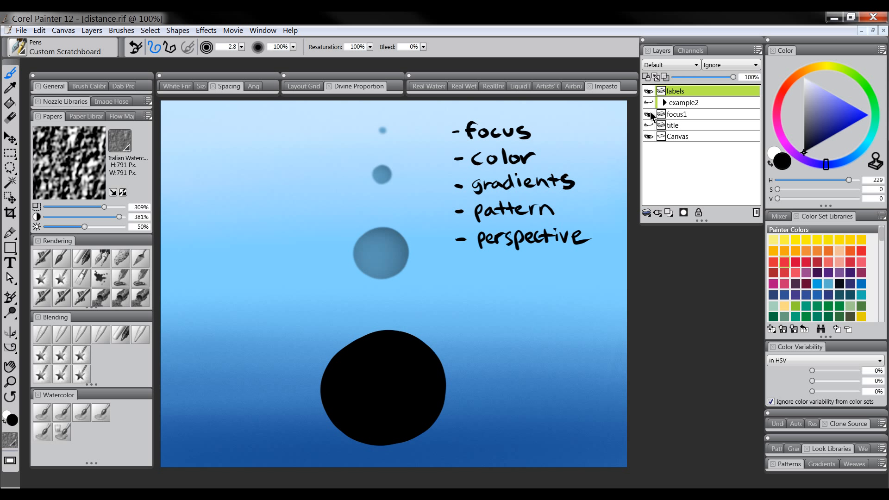
Hide the focus1 layer, show the example2 group and select the land layer inside it.
{"action": "left_click", "coordinate": [648, 114]}
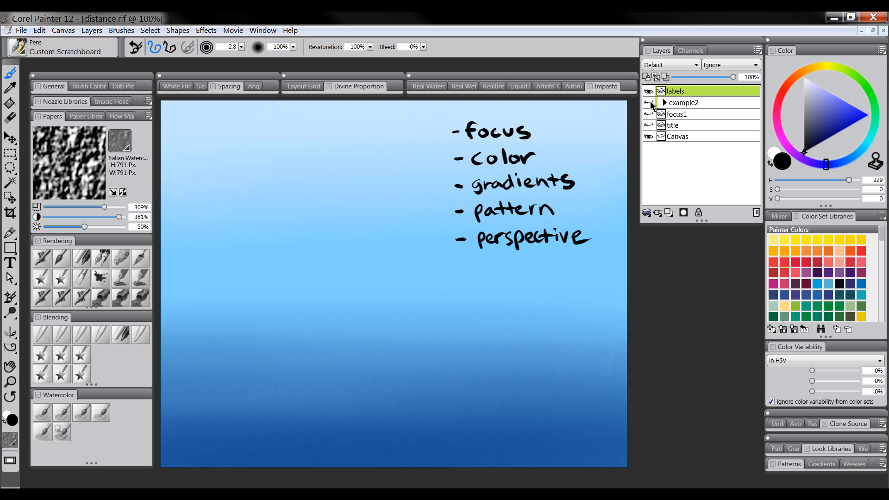
{"action": "left_click", "coordinate": [649, 102]}
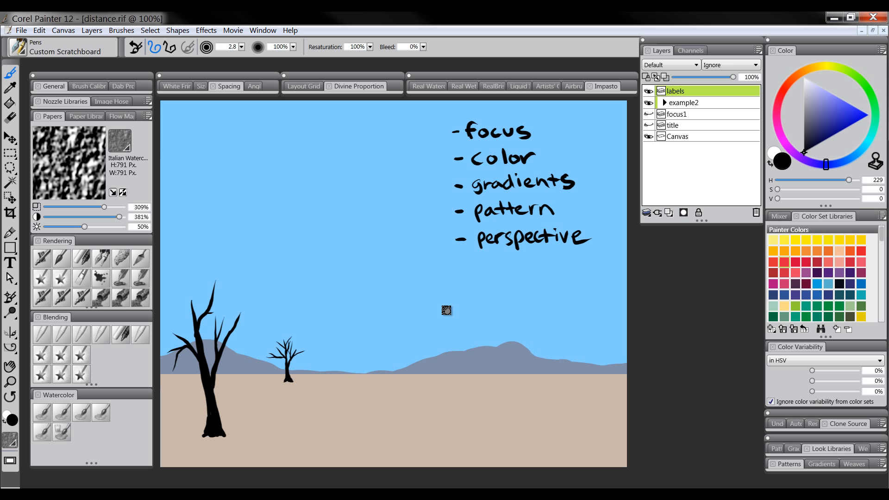
{"action": "left_click_drag", "start_coordinate": [446, 308], "coordinate": [456, 313]}
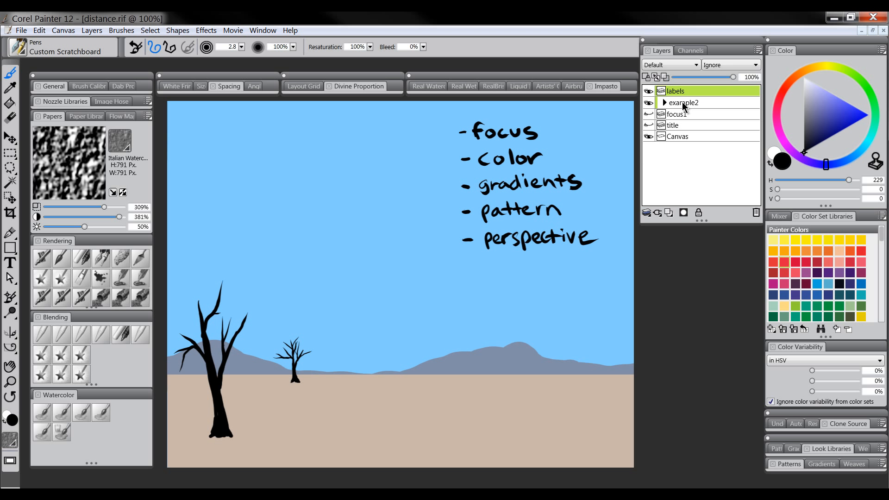
{"action": "left_click", "coordinate": [663, 103]}
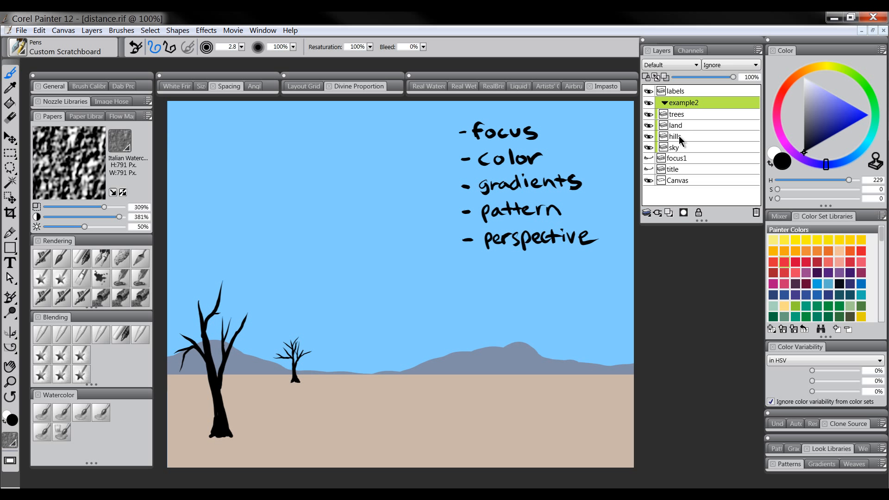
{"action": "left_click", "coordinate": [680, 126]}
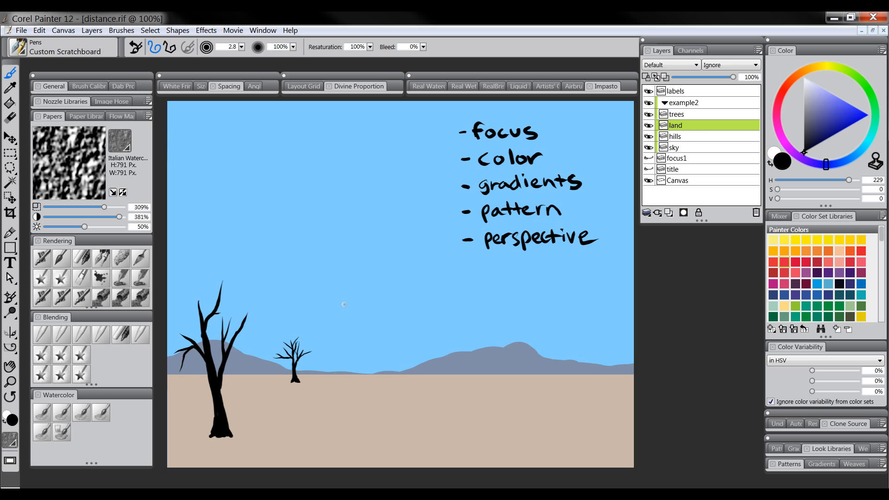
Toggle the trees, land and hills layers off and on to examine what each contains.
{"action": "left_click", "coordinate": [650, 115]}
{"action": "left_click", "coordinate": [650, 115]}
{"action": "left_click", "coordinate": [649, 126]}
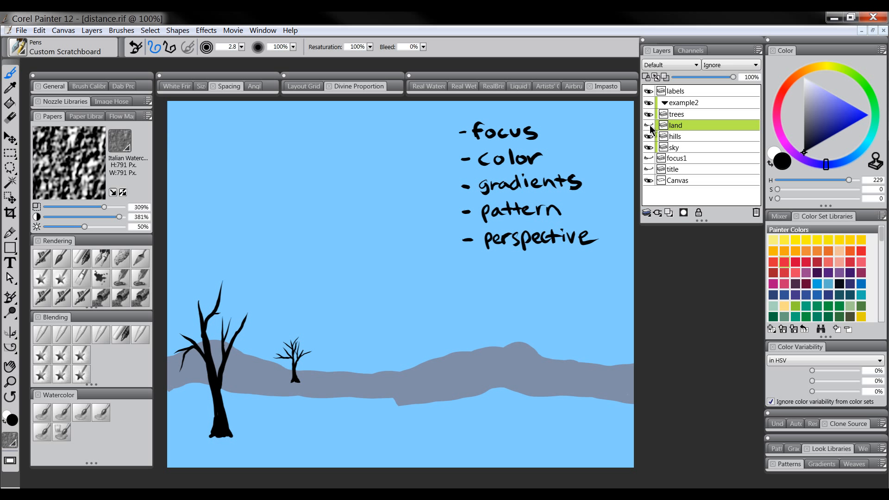
{"action": "left_click", "coordinate": [649, 126]}
{"action": "left_click", "coordinate": [650, 137]}
{"action": "left_click", "coordinate": [649, 137]}
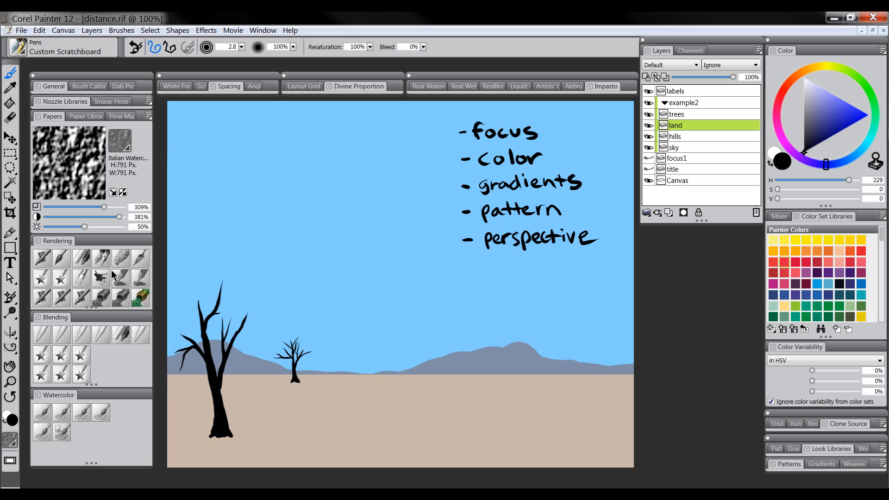
Choose the Digital Airbrush with a dark brown colour for the land layer.
{"action": "left_click", "coordinate": [43, 258]}
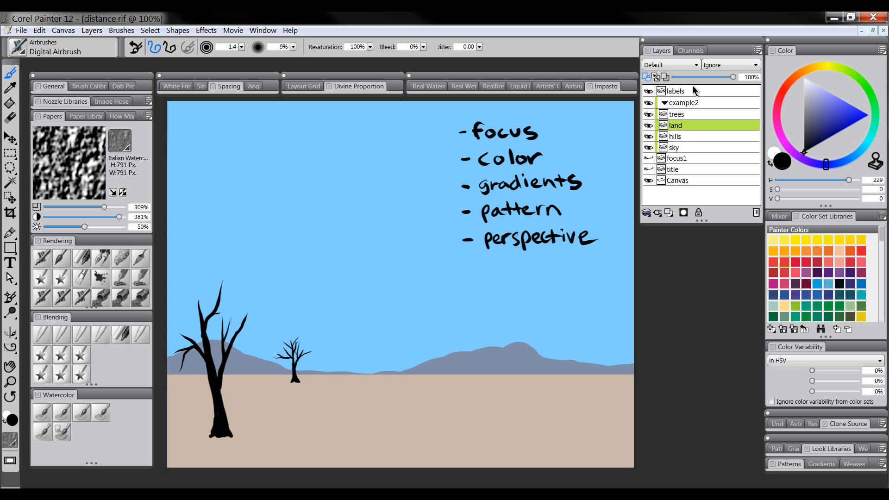
{"action": "left_click", "coordinate": [804, 70]}
{"action": "left_click_drag", "start_coordinate": [815, 135], "coordinate": [819, 133]}
Airbrush a dark brown gradient across the foreground of the land, fading toward the horizon.
{"action": "key", "text": "Tab"}
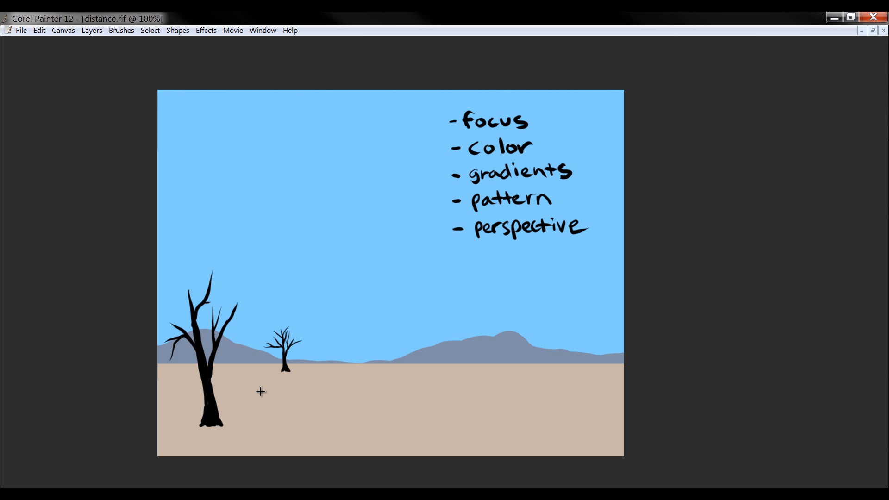
{"action": "mouse_move", "coordinate": [122, 451]}
{"action": "left_mouse_down"}
{"action": "mouse_move", "coordinate": [163, 462]}
{"action": "mouse_move", "coordinate": [511, 475]}
{"action": "mouse_move", "coordinate": [413, 456]}
{"action": "mouse_move", "coordinate": [76, 444]}
{"action": "mouse_move", "coordinate": [496, 436]}
{"action": "mouse_move", "coordinate": [170, 433]}
{"action": "mouse_move", "coordinate": [222, 440]}
{"action": "left_mouse_up"}
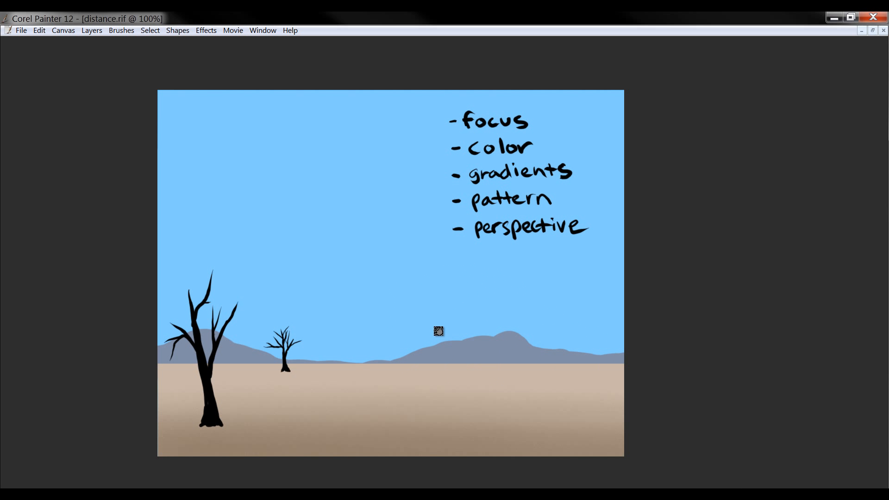
{"action": "left_click_drag", "start_coordinate": [438, 330], "coordinate": [460, 303]}
{"action": "key", "text": "Tab"}
{"action": "left_click_drag", "start_coordinate": [488, 244], "coordinate": [490, 303]}
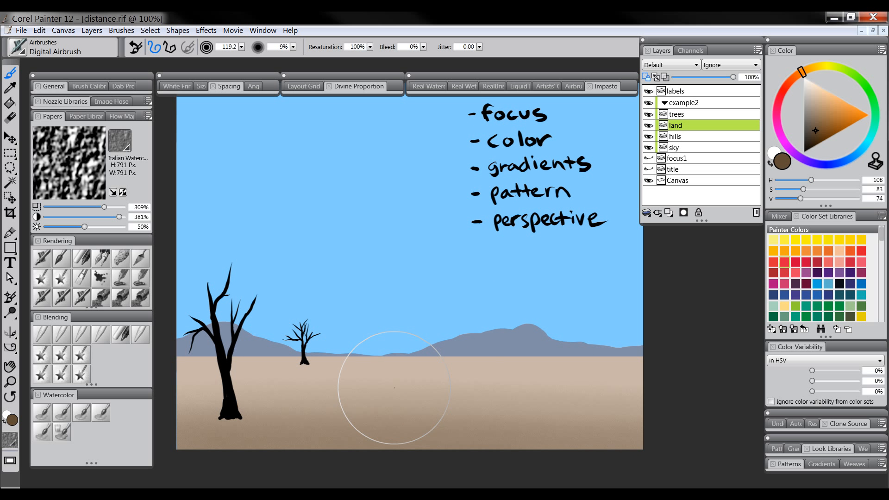
Sketch a circle on the foreground land and a smaller one near the horizon, and undo both along with the ground gradient.
{"action": "mouse_move", "coordinate": [384, 324]}
{"action": "left_mouse_down"}
{"action": "mouse_move", "coordinate": [259, 359]}
{"action": "mouse_move", "coordinate": [280, 373]}
{"action": "mouse_move", "coordinate": [285, 442]}
{"action": "mouse_move", "coordinate": [280, 435]}
{"action": "mouse_move", "coordinate": [290, 452]}
{"action": "mouse_move", "coordinate": [298, 431]}
{"action": "mouse_move", "coordinate": [294, 454]}
{"action": "left_mouse_up"}
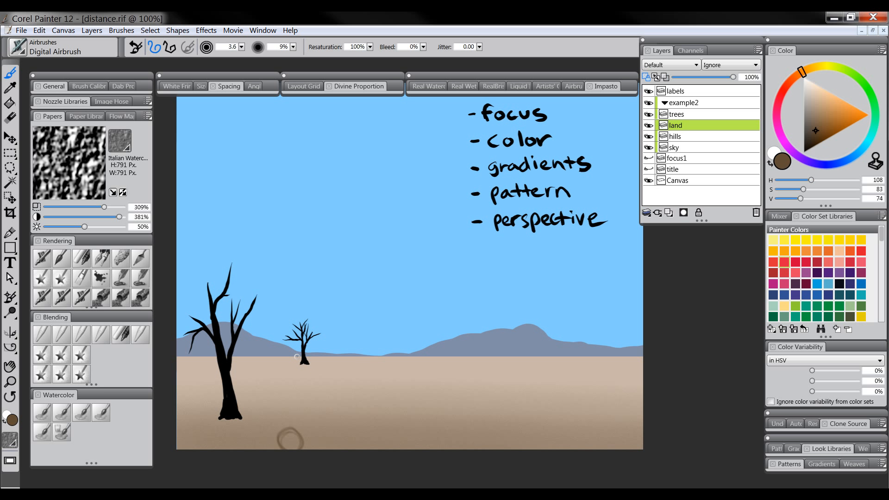
{"action": "key", "text": "ctrl+z"}
{"action": "left_click_drag", "start_coordinate": [291, 357], "coordinate": [294, 366]}
{"action": "key", "text": "ctrl+z"}
{"action": "key", "text": "ctrl+z"}
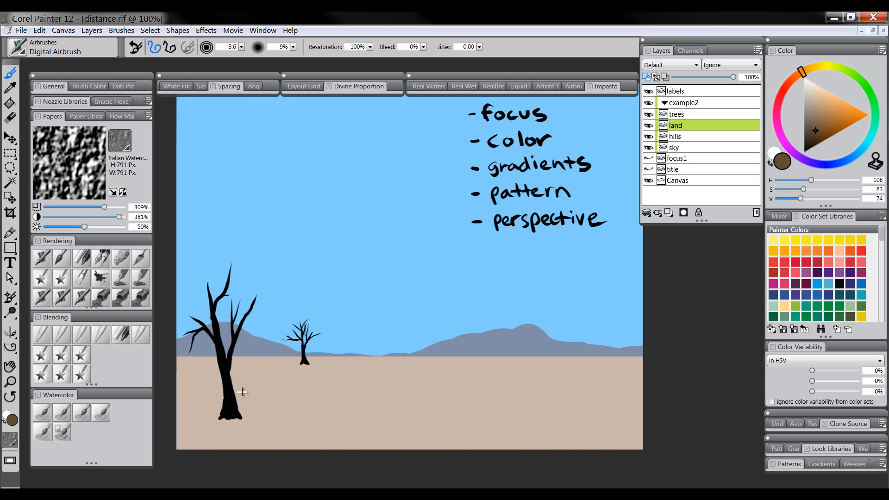
Try airbrushing two separate dark brown bands across the land, one low and one near the horizon, and undo both.
{"action": "mouse_move", "coordinate": [159, 407]}
{"action": "left_mouse_down"}
{"action": "mouse_move", "coordinate": [629, 426]}
{"action": "mouse_move", "coordinate": [671, 419]}
{"action": "left_mouse_up"}
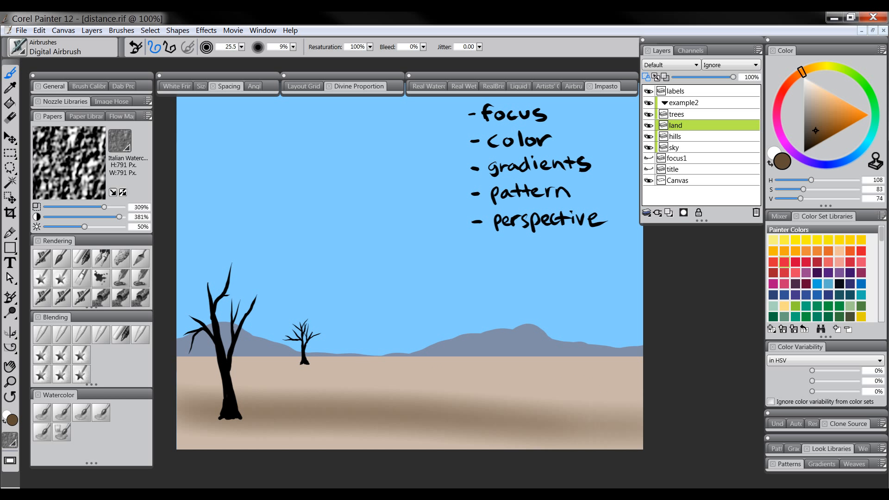
{"action": "mouse_move", "coordinate": [645, 373]}
{"action": "left_mouse_down"}
{"action": "mouse_move", "coordinate": [237, 371]}
{"action": "mouse_move", "coordinate": [182, 373]}
{"action": "left_mouse_up"}
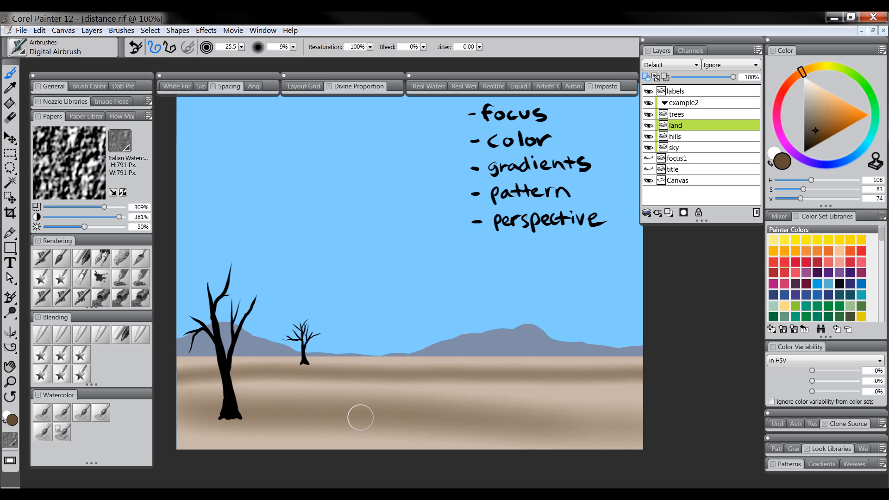
{"action": "key", "text": "ctrl+z"}
{"action": "key", "text": "ctrl+z"}
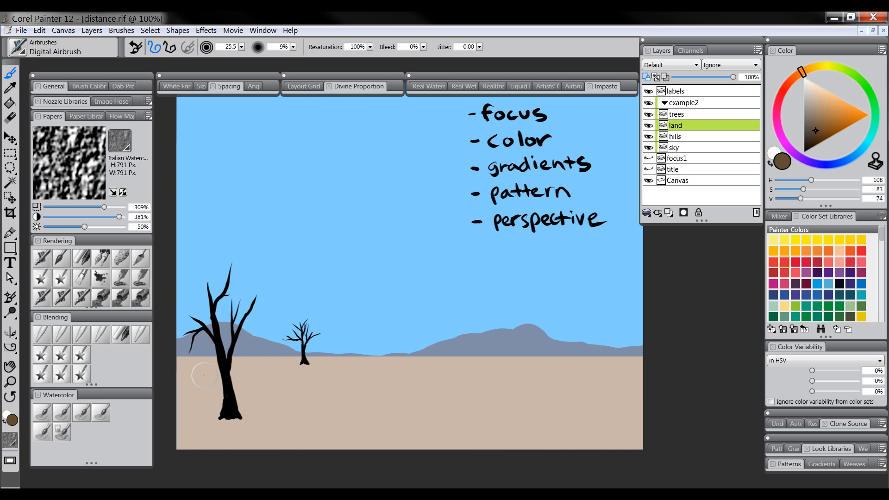
Airbrush the land again with a large dark brown gradient, darkest along the lower edge and fading toward the horizon.
{"action": "key", "text": "Tab"}
{"action": "mouse_move", "coordinate": [195, 421]}
{"action": "left_mouse_down"}
{"action": "mouse_move", "coordinate": [448, 445]}
{"action": "mouse_move", "coordinate": [308, 433]}
{"action": "mouse_move", "coordinate": [565, 441]}
{"action": "mouse_move", "coordinate": [327, 436]}
{"action": "mouse_move", "coordinate": [542, 442]}
{"action": "mouse_move", "coordinate": [166, 421]}
{"action": "mouse_move", "coordinate": [621, 409]}
{"action": "mouse_move", "coordinate": [125, 381]}
{"action": "left_mouse_up"}
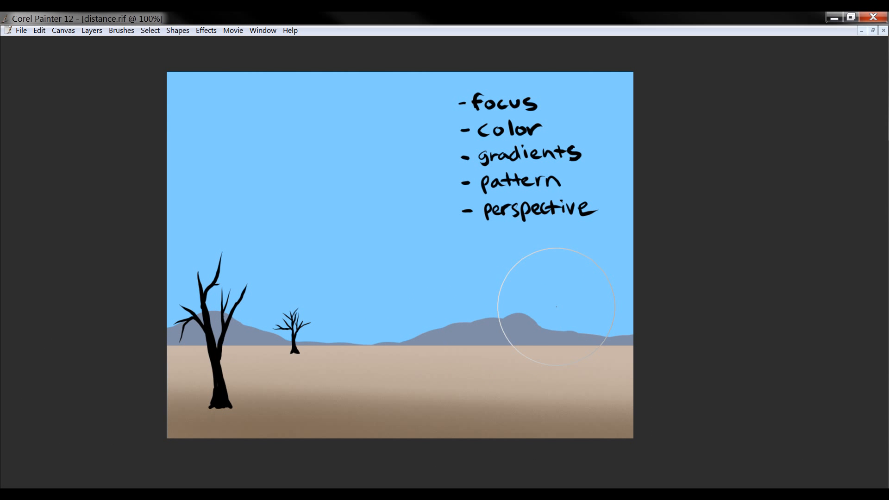
{"action": "key", "text": "Tab"}
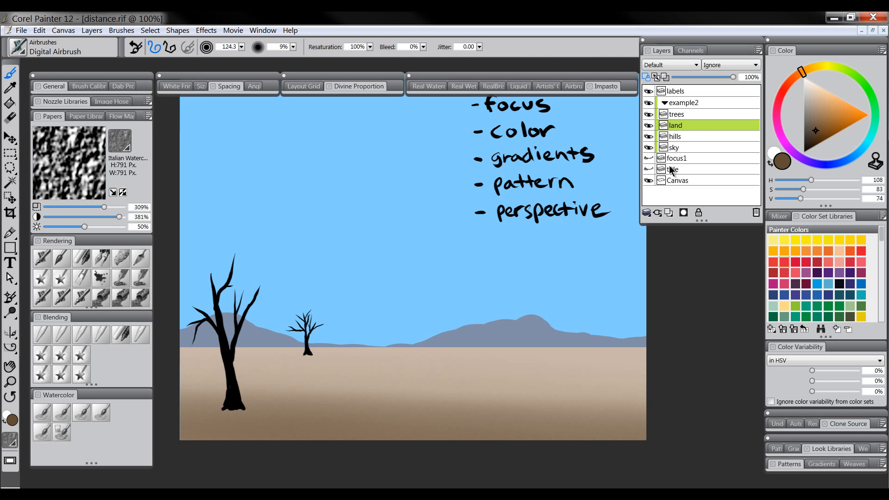
{"action": "left_click", "coordinate": [120, 260]}
{"action": "key", "text": "Tab"}
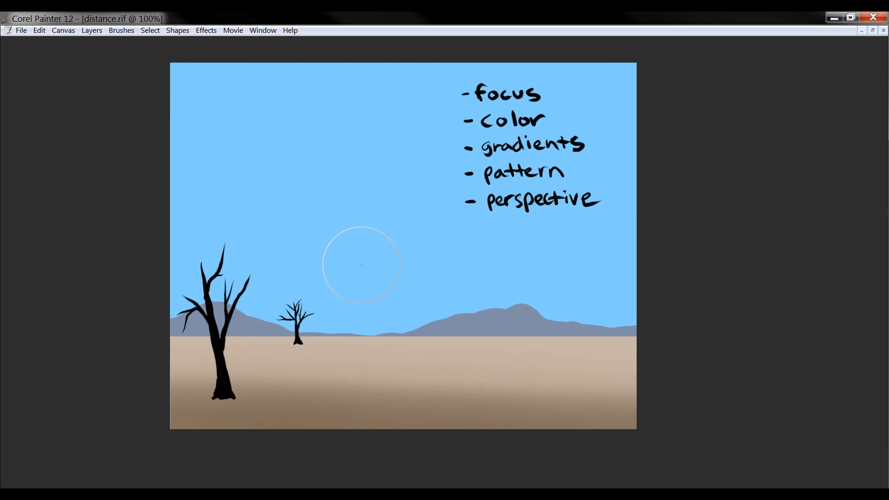
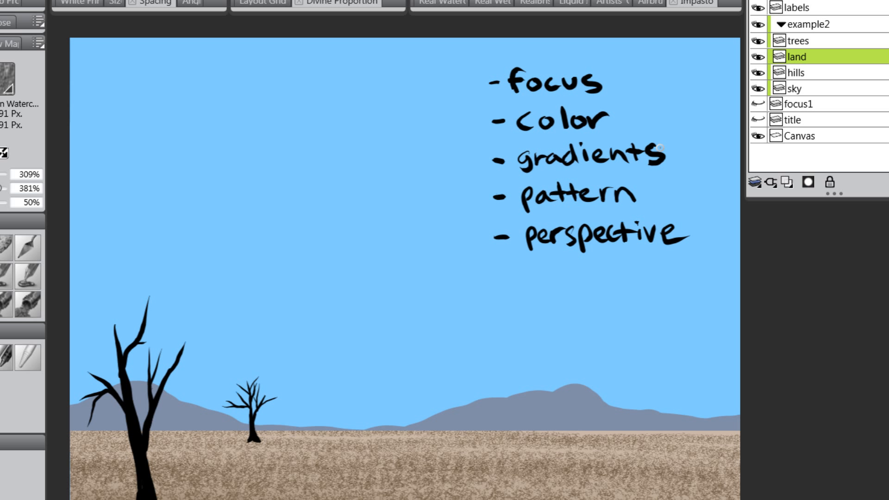
Select the hills layer, hide the example2 group to examine the focus1 circles, and show the group again.
{"action": "left_click_drag", "start_coordinate": [473, 227], "coordinate": [470, 216]}
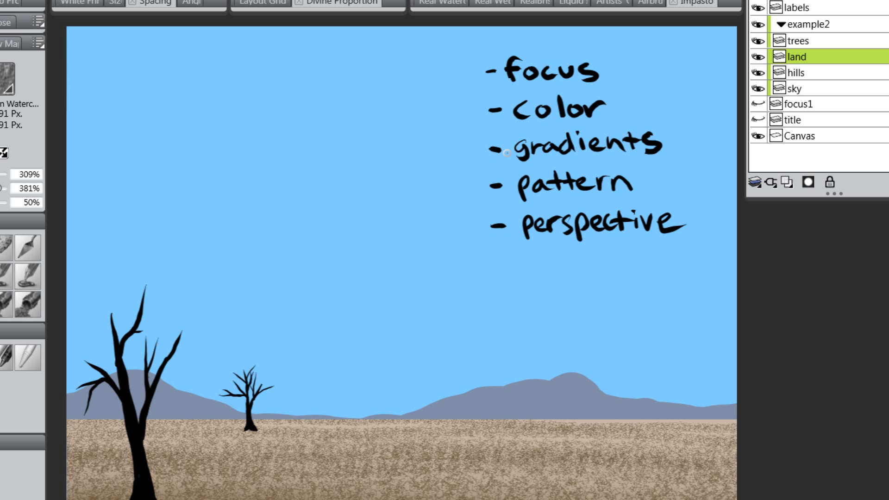
{"action": "left_click", "coordinate": [816, 80]}
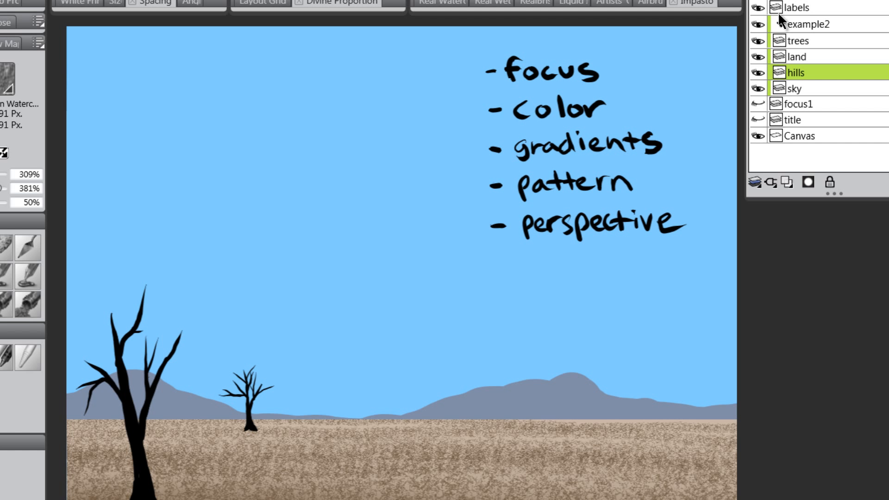
{"action": "left_click", "coordinate": [758, 24]}
{"action": "left_click", "coordinate": [758, 104]}
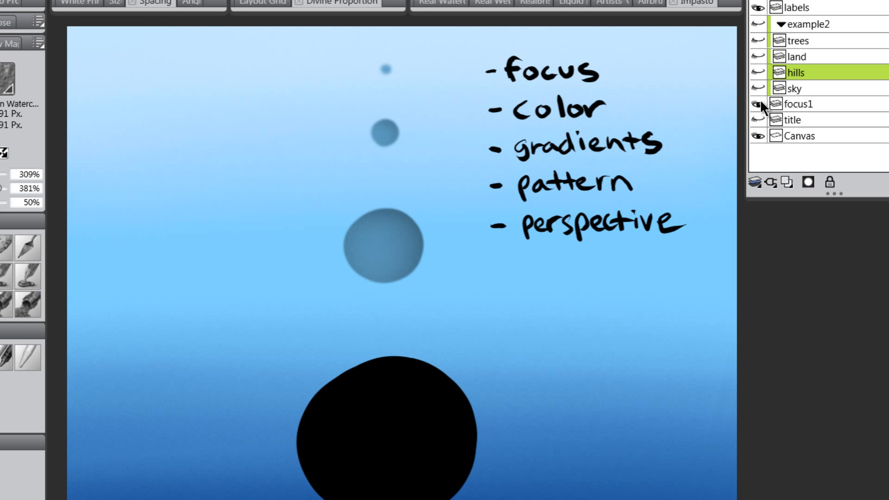
{"action": "left_click", "coordinate": [758, 25]}
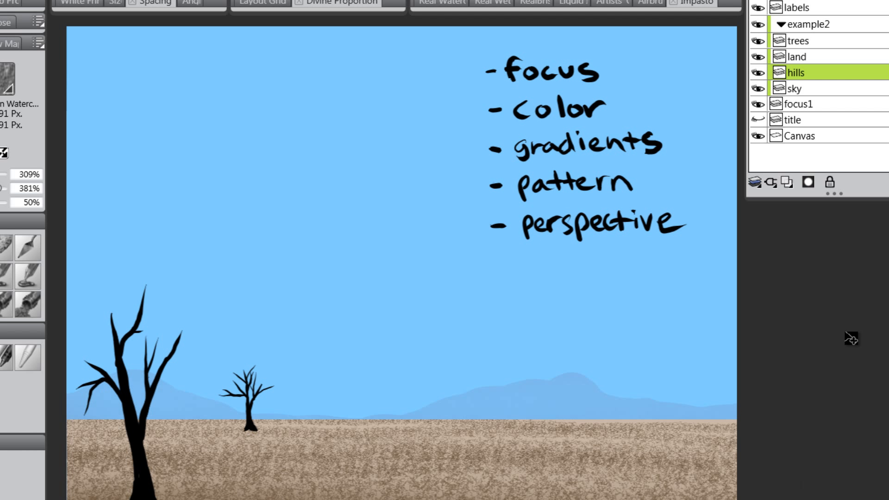
Undo the pale blue tint on the hills and blur the hills' upper outline along the whole range.
{"action": "key", "text": "ctrl+z"}
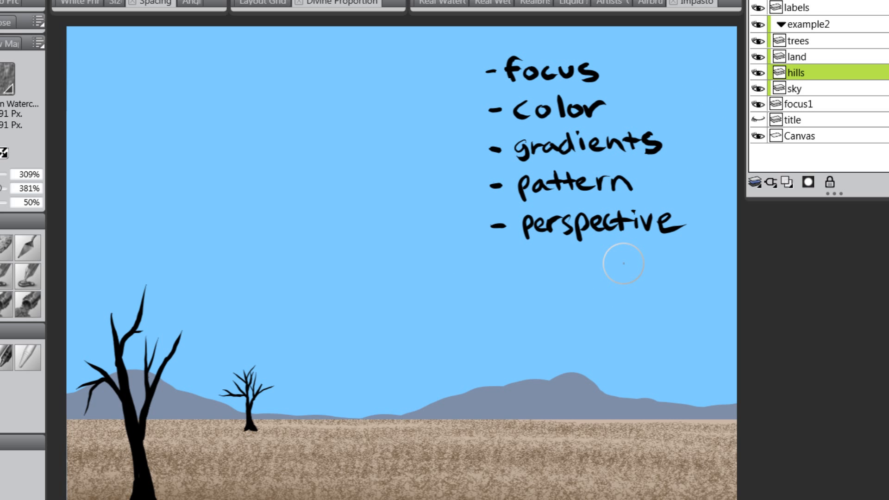
{"action": "mouse_move", "coordinate": [562, 363]}
{"action": "left_mouse_down"}
{"action": "mouse_move", "coordinate": [592, 385]}
{"action": "mouse_move", "coordinate": [675, 405]}
{"action": "mouse_move", "coordinate": [736, 402]}
{"action": "left_mouse_up"}
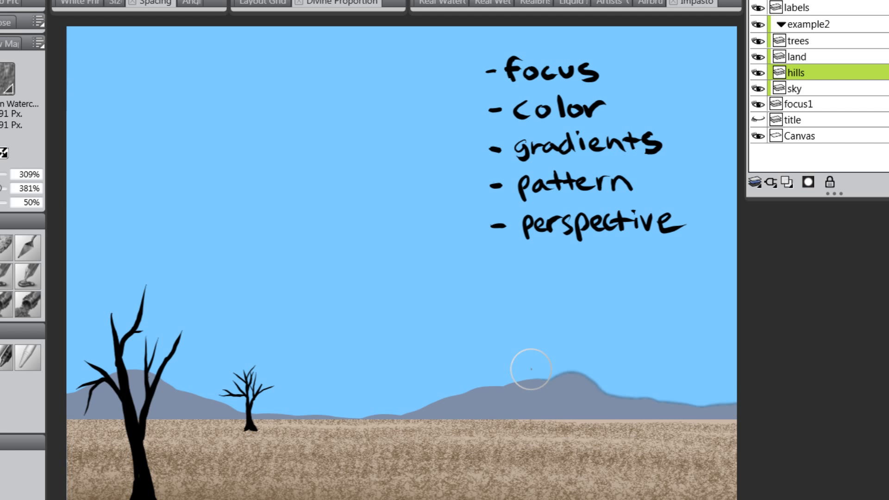
{"action": "mouse_move", "coordinate": [531, 369]}
{"action": "left_mouse_down"}
{"action": "mouse_move", "coordinate": [501, 386]}
{"action": "mouse_move", "coordinate": [376, 415]}
{"action": "mouse_move", "coordinate": [348, 404]}
{"action": "mouse_move", "coordinate": [230, 417]}
{"action": "mouse_move", "coordinate": [181, 376]}
{"action": "mouse_move", "coordinate": [147, 375]}
{"action": "mouse_move", "coordinate": [81, 381]}
{"action": "mouse_move", "coordinate": [54, 409]}
{"action": "left_mouse_up"}
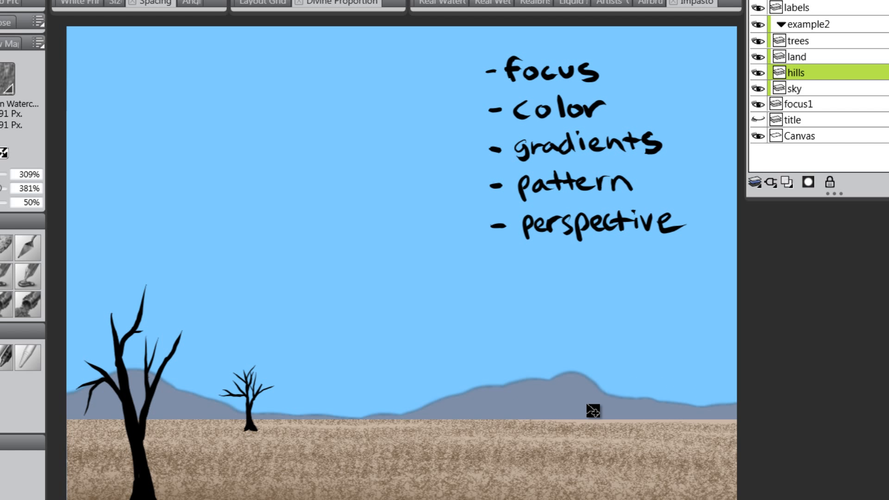
{"action": "mouse_move", "coordinate": [540, 383]}
{"action": "left_mouse_down"}
{"action": "mouse_move", "coordinate": [583, 378]}
{"action": "mouse_move", "coordinate": [620, 410]}
{"action": "mouse_move", "coordinate": [721, 401]}
{"action": "mouse_move", "coordinate": [703, 393]}
{"action": "mouse_move", "coordinate": [492, 384]}
{"action": "mouse_move", "coordinate": [365, 413]}
{"action": "mouse_move", "coordinate": [275, 409]}
{"action": "mouse_move", "coordinate": [237, 424]}
{"action": "mouse_move", "coordinate": [223, 393]}
{"action": "mouse_move", "coordinate": [194, 376]}
{"action": "mouse_move", "coordinate": [151, 387]}
{"action": "mouse_move", "coordinate": [121, 372]}
{"action": "mouse_move", "coordinate": [111, 383]}
{"action": "mouse_move", "coordinate": [75, 377]}
{"action": "left_mouse_up"}
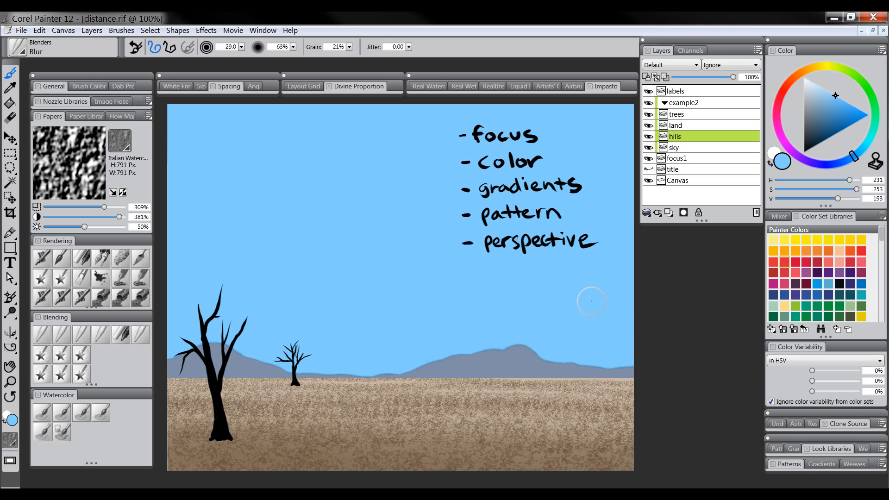
Try the Multiply blending mode on the hills layer and undo it.
{"action": "left_click", "coordinate": [660, 66]}
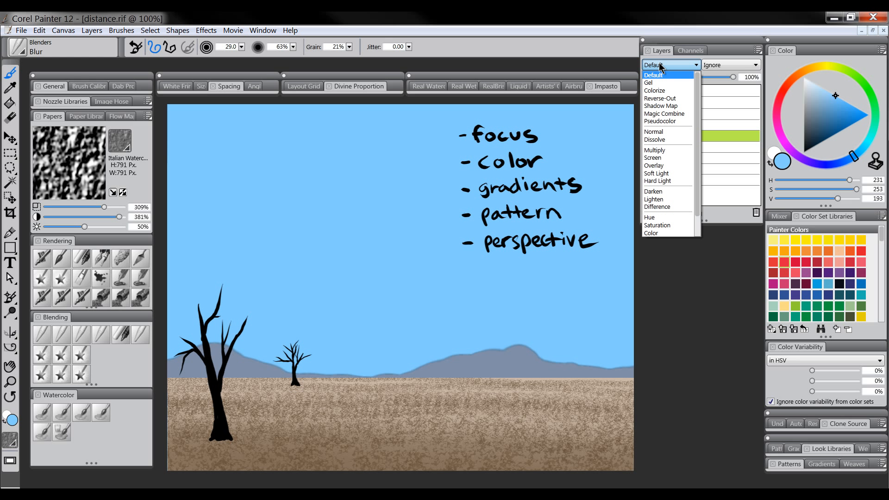
{"action": "left_click", "coordinate": [652, 151]}
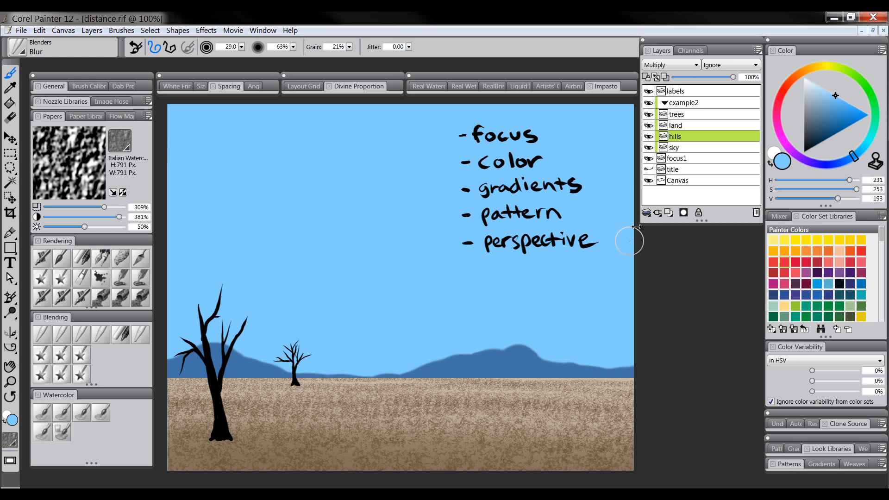
{"action": "key", "text": "ctrl+z"}
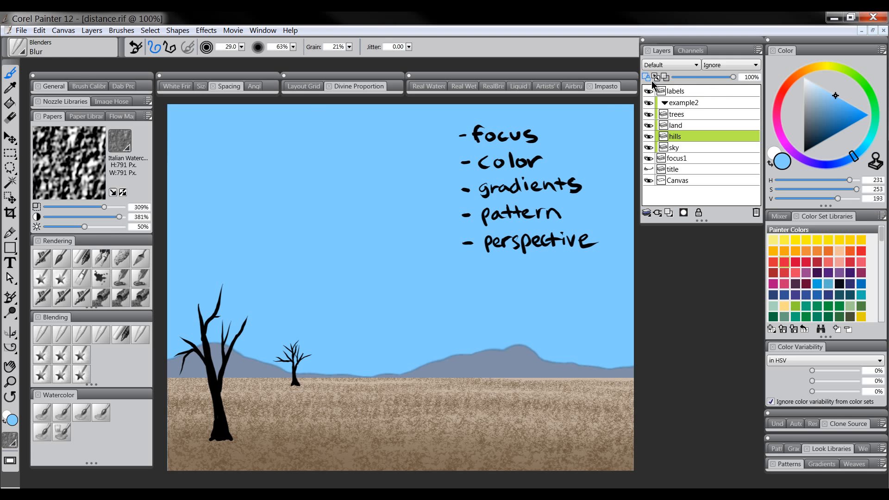
Sample the sky blue and fade the base of the hills with it using the Digital Airbrush.
{"action": "left_click", "coordinate": [77, 257]}
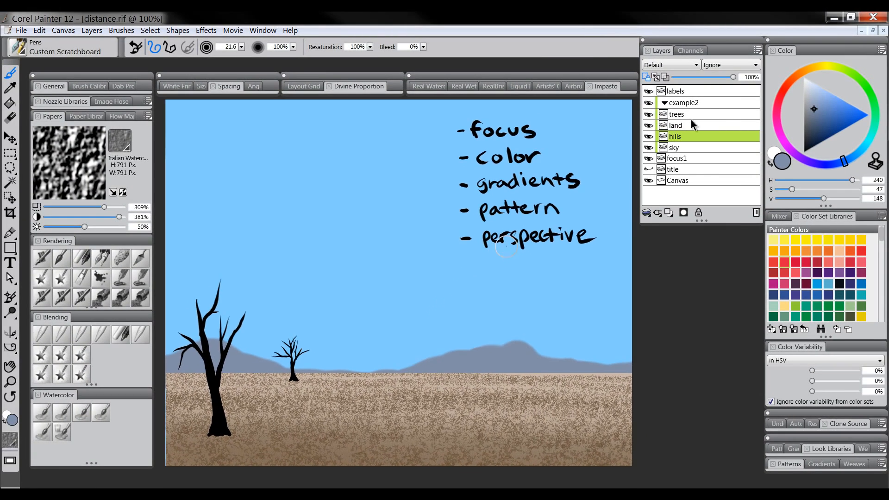
{"action": "left_click", "coordinate": [45, 257]}
{"action": "left_click", "coordinate": [386, 295], "text": "alt"}
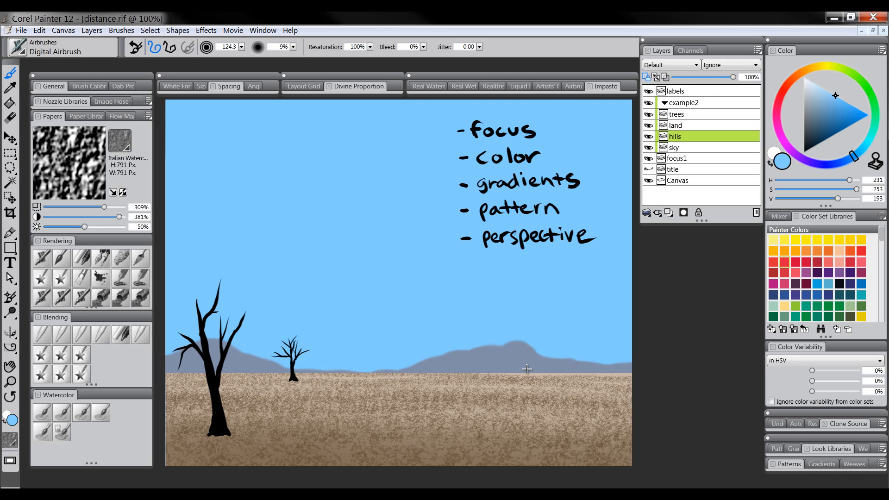
{"action": "key", "text": "bracketleft"}
{"action": "key", "text": "bracketleft"}
{"action": "key", "text": "bracketleft"}
{"action": "key", "text": "bracketleft"}
{"action": "key", "text": "bracketleft"}
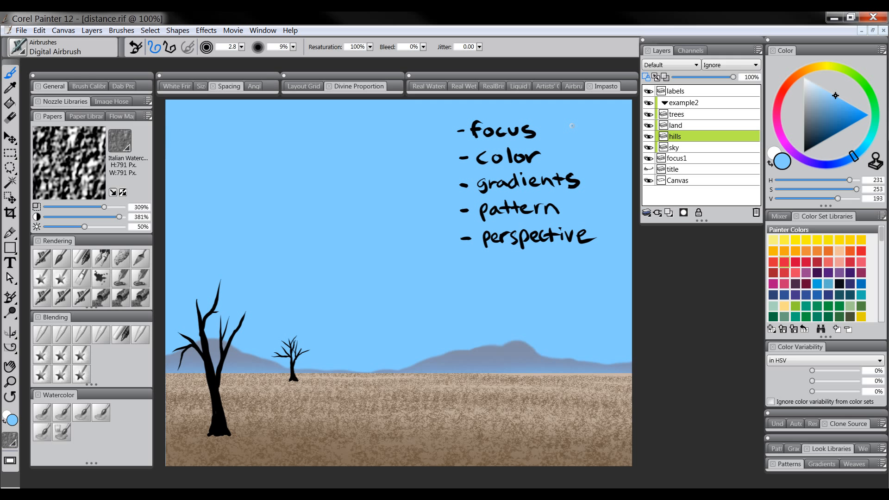
{"action": "left_click_drag", "start_coordinate": [459, 341], "coordinate": [458, 328]}
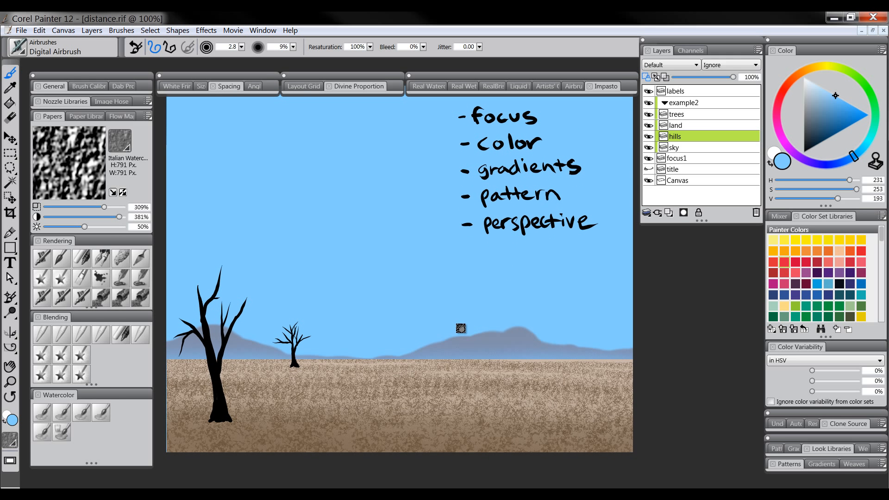
Recolour the small distant tree on the trees layer with the Digital Airbrush in a muted medium brown.
{"action": "left_click", "coordinate": [681, 116]}
{"action": "left_click", "coordinate": [47, 260]}
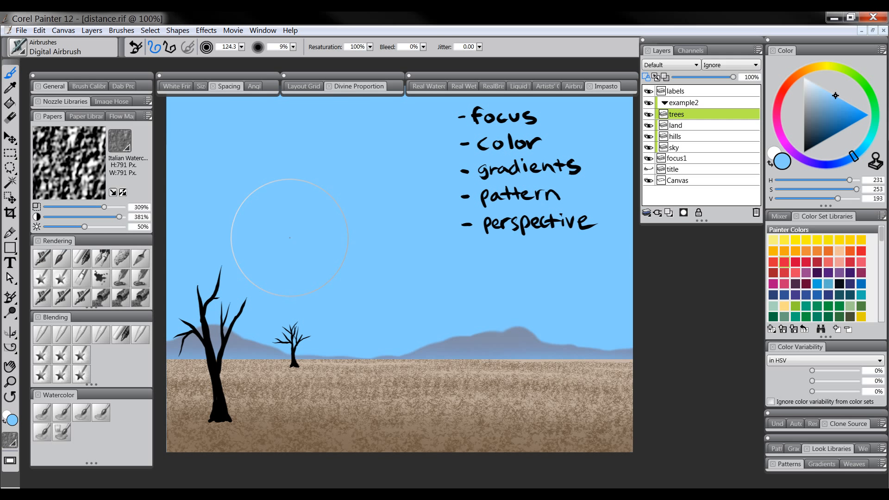
{"action": "left_click", "coordinate": [799, 82]}
{"action": "left_click_drag", "start_coordinate": [818, 129], "coordinate": [810, 108]}
{"action": "mouse_move", "coordinate": [291, 345]}
{"action": "left_mouse_down"}
{"action": "mouse_move", "coordinate": [277, 347]}
{"action": "mouse_move", "coordinate": [299, 363]}
{"action": "mouse_move", "coordinate": [295, 329]}
{"action": "mouse_move", "coordinate": [279, 347]}
{"action": "left_mouse_up"}
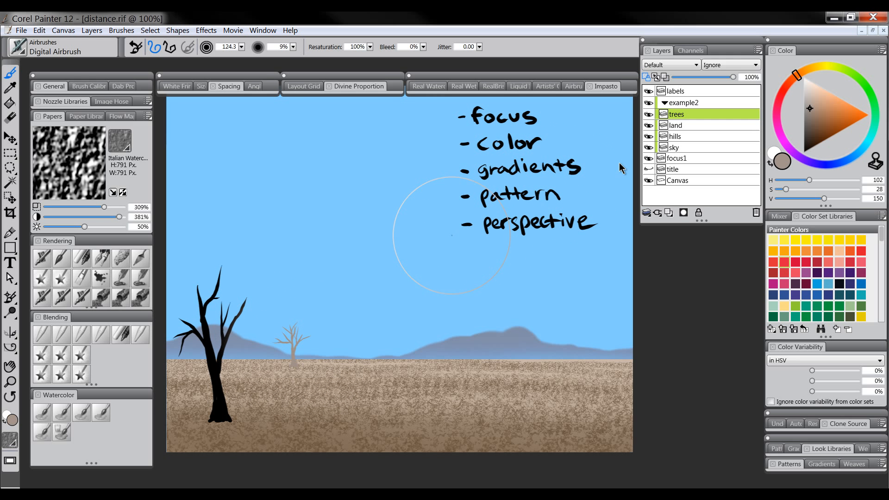
{"action": "left_click", "coordinate": [813, 123]}
Repaint the large near tree in dark brown with the Custom Scratchboard pen.
{"action": "left_click", "coordinate": [87, 265]}
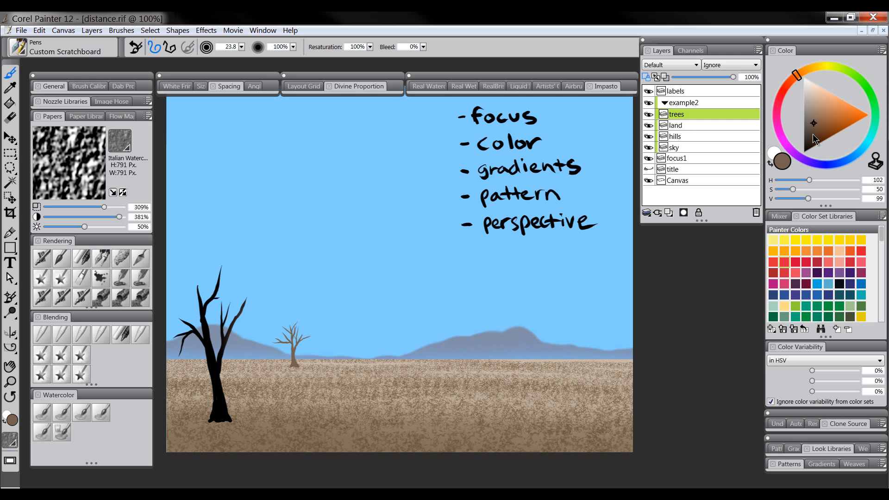
{"action": "left_click", "coordinate": [812, 135]}
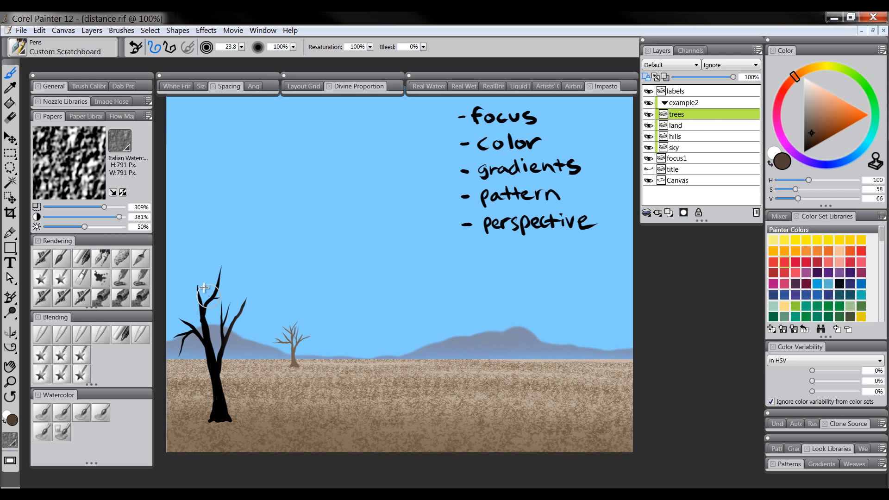
{"action": "mouse_move", "coordinate": [220, 287]}
{"action": "left_mouse_down"}
{"action": "mouse_move", "coordinate": [207, 287]}
{"action": "mouse_move", "coordinate": [179, 378]}
{"action": "mouse_move", "coordinate": [228, 347]}
{"action": "left_mouse_up"}
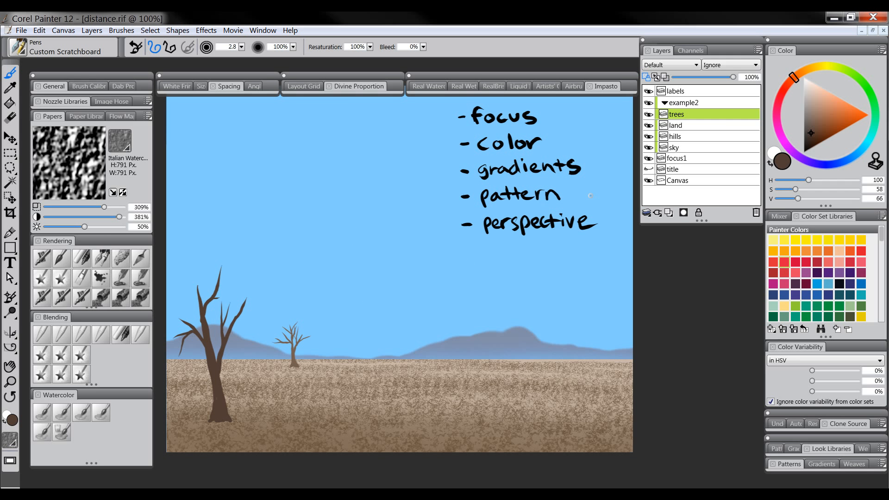
{"action": "left_click_drag", "start_coordinate": [513, 226], "coordinate": [511, 246]}
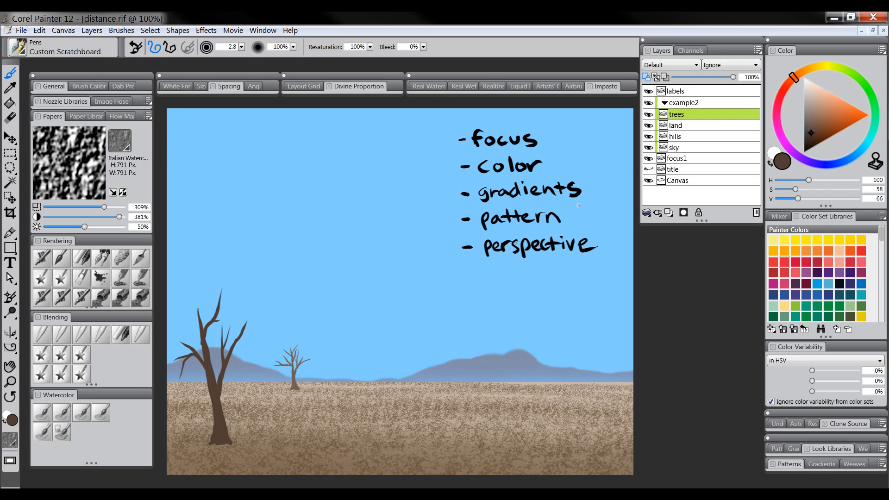
{"action": "left_click_drag", "start_coordinate": [451, 294], "coordinate": [446, 280]}
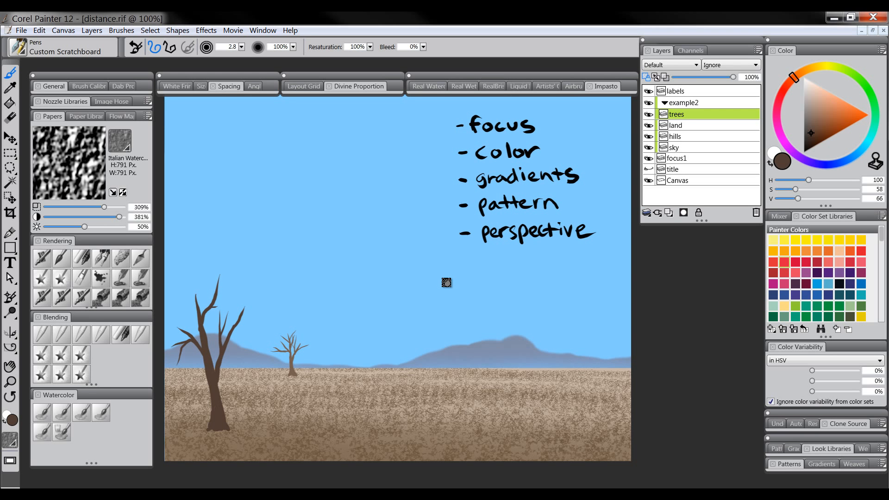
{"action": "left_click_drag", "start_coordinate": [387, 360], "coordinate": [389, 364]}
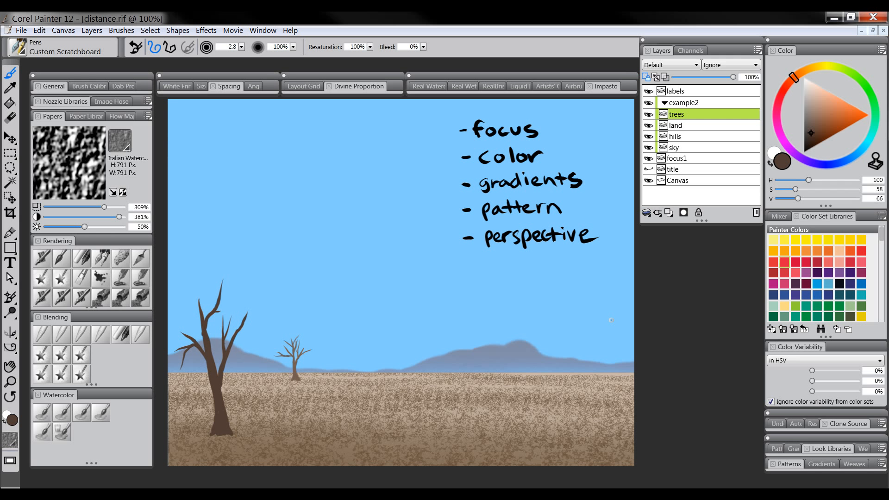
Hide the labels layer and drop all layers onto the canvas.
{"action": "left_click", "coordinate": [688, 103]}
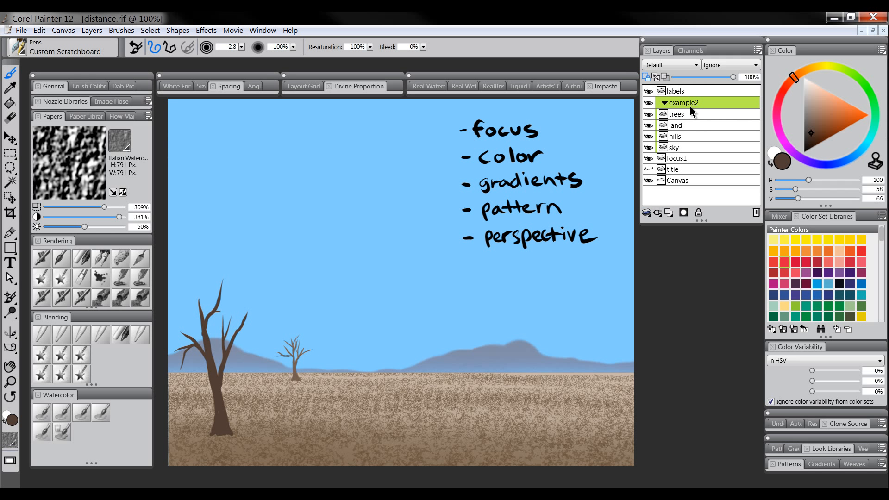
{"action": "left_click", "coordinate": [649, 91]}
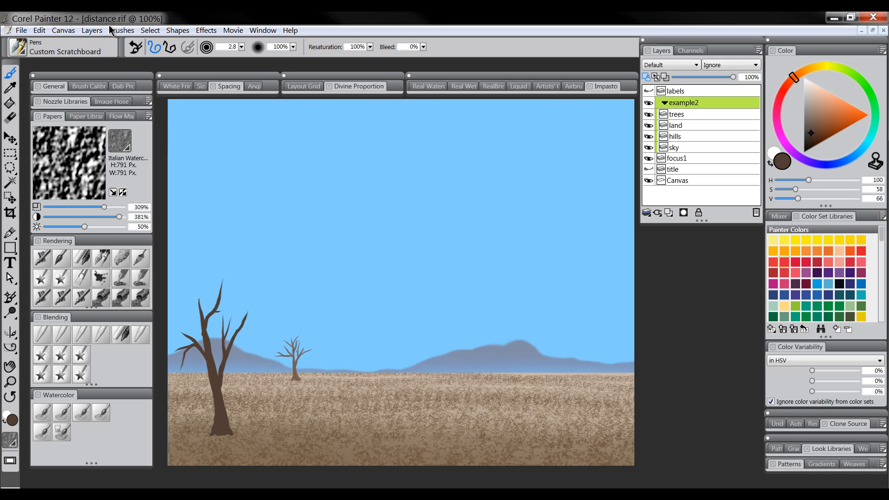
{"action": "left_click", "coordinate": [91, 30]}
{"action": "left_click", "coordinate": [99, 224]}
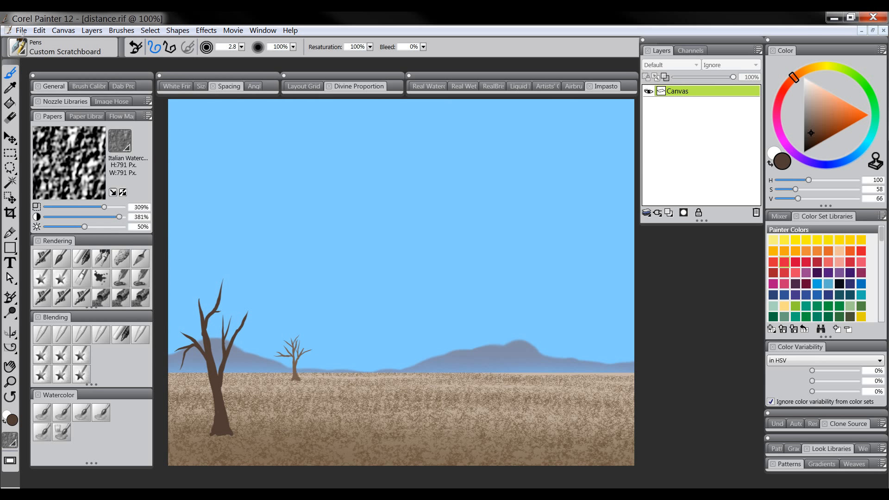
Dab the horizon edge beside the near tree with the Blur blender and view the trees at 200%.
{"action": "left_click", "coordinate": [100, 334]}
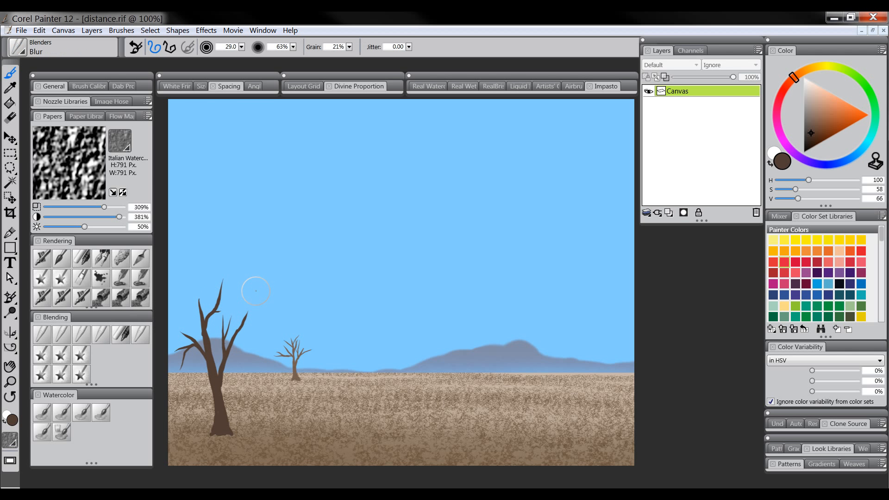
{"action": "left_click_drag", "start_coordinate": [180, 372], "coordinate": [176, 373]}
{"action": "left_click", "coordinate": [9, 382]}
{"action": "left_click", "coordinate": [219, 372]}
{"action": "left_click", "coordinate": [219, 372]}
{"action": "key", "text": "Tab"}
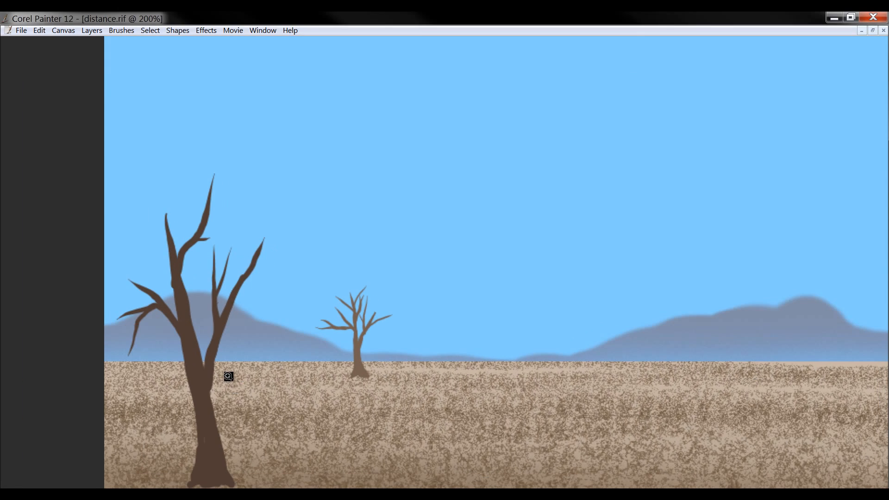
Soften the whole horizon edge and the distant band of ground texture behind both trees with the Blur blender.
{"action": "left_click_drag", "start_coordinate": [253, 369], "coordinate": [304, 306]}
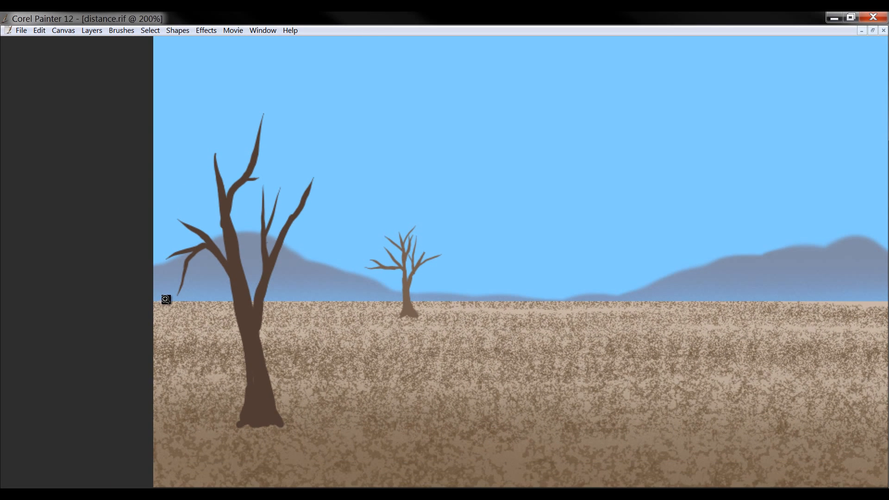
{"action": "mouse_move", "coordinate": [171, 295]}
{"action": "left_mouse_down"}
{"action": "mouse_move", "coordinate": [219, 301]}
{"action": "mouse_move", "coordinate": [146, 318]}
{"action": "mouse_move", "coordinate": [227, 318]}
{"action": "mouse_move", "coordinate": [216, 321]}
{"action": "mouse_move", "coordinate": [267, 303]}
{"action": "left_mouse_up"}
{"action": "left_click_drag", "start_coordinate": [729, 294], "coordinate": [502, 286]}
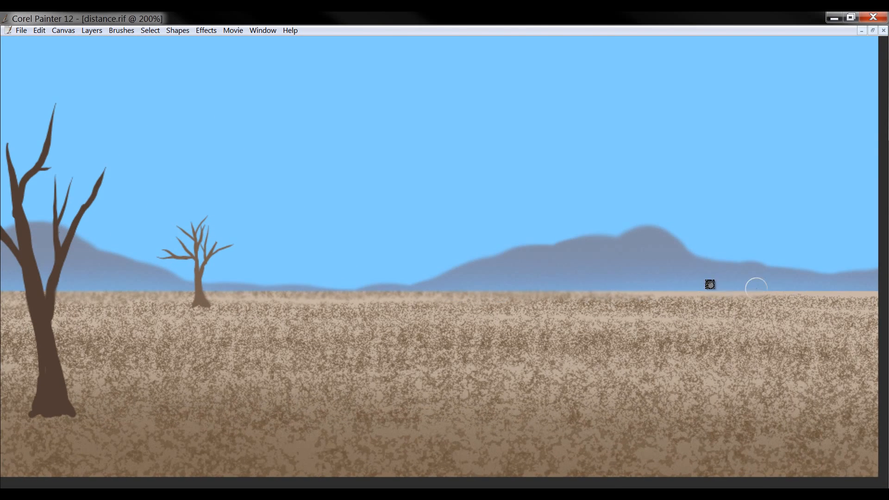
{"action": "left_click_drag", "start_coordinate": [710, 284], "coordinate": [539, 282]}
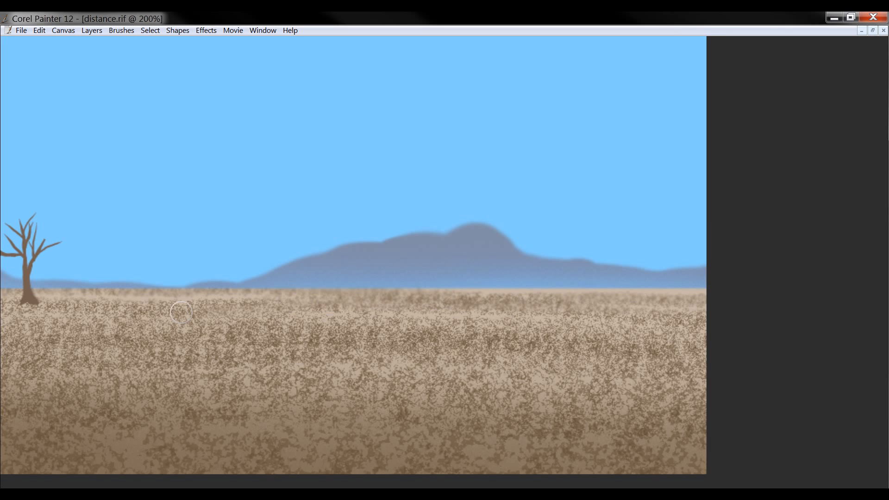
{"action": "left_click_drag", "start_coordinate": [340, 303], "coordinate": [606, 293]}
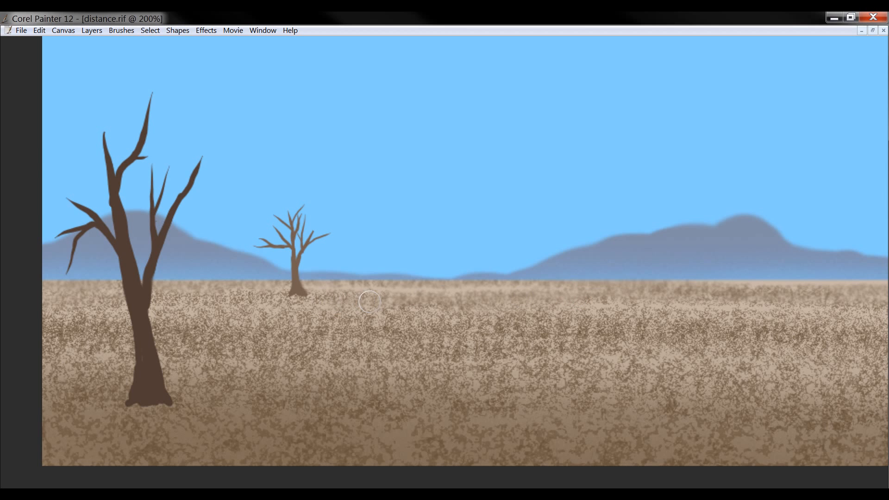
{"action": "left_click_drag", "start_coordinate": [375, 296], "coordinate": [528, 269]}
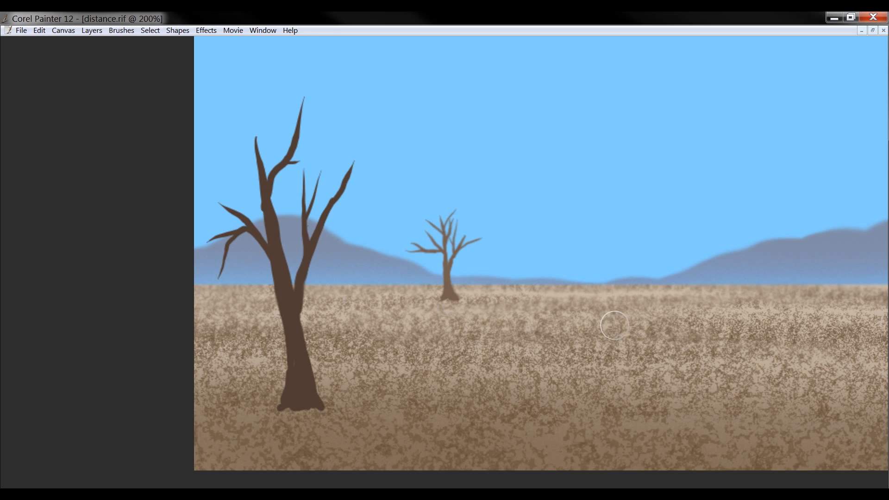
{"action": "left_click_drag", "start_coordinate": [660, 334], "coordinate": [657, 335]}
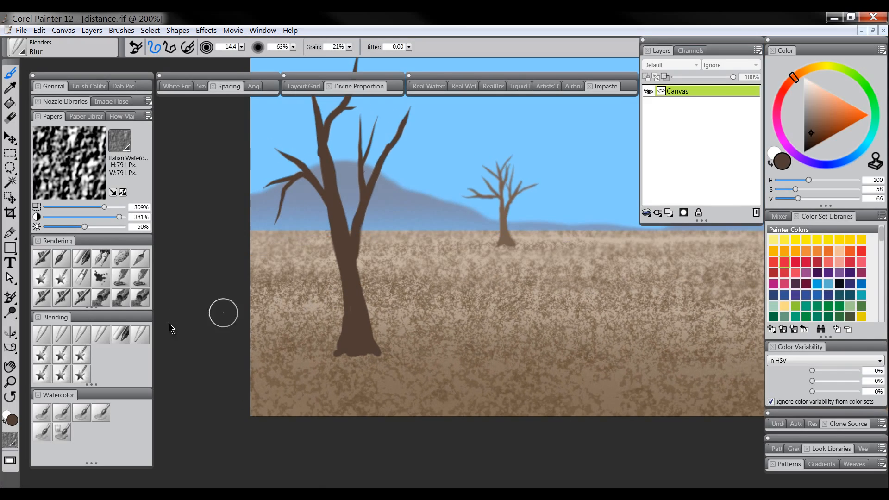
Show the palettes again, view the whole painting at 75% and enlarge the Blur brush to 66.8.
{"action": "key", "text": "Tab"}
{"action": "scroll", "coordinate": [428, 318], "scroll_direction": "down", "scroll_amount": 3}
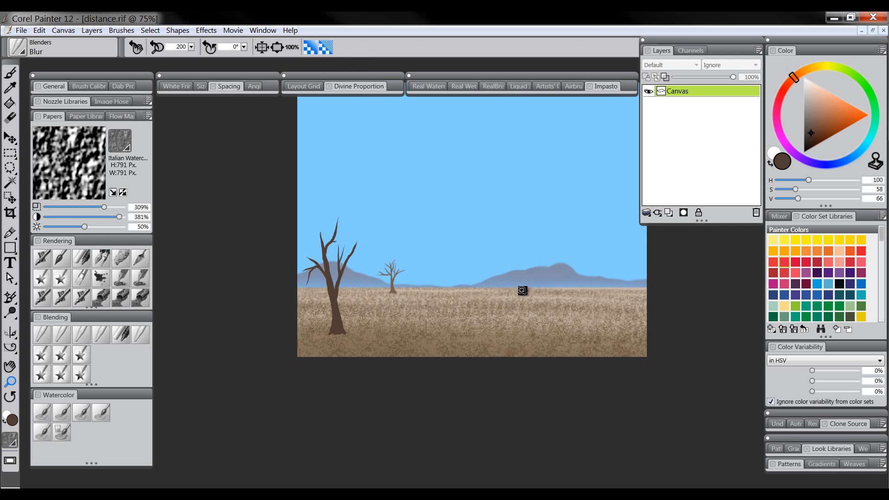
{"action": "key", "text": "b"}
{"action": "left_click_drag", "start_coordinate": [460, 266], "coordinate": [483, 267]}
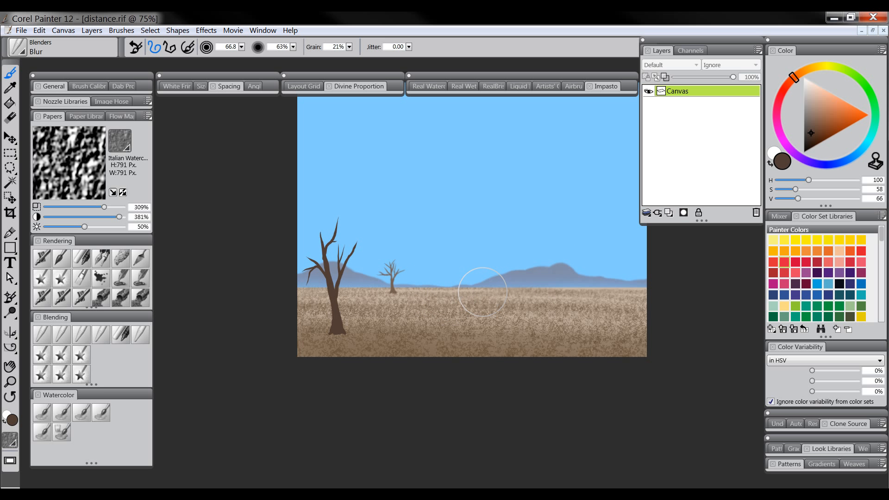
{"action": "left_click_drag", "start_coordinate": [562, 293], "coordinate": [494, 342]}
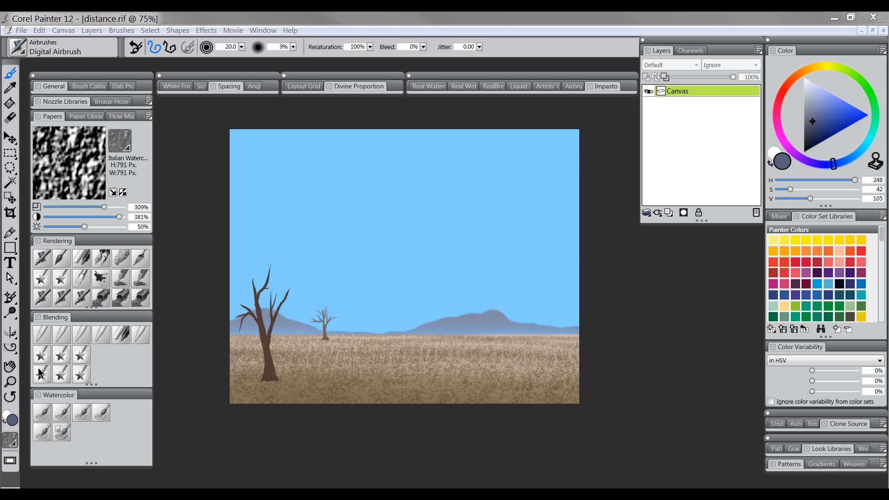
Draw dark bark lines down the near tree's trunk, adding lighter ones in brown sampled from the distant tree.
{"action": "left_click", "coordinate": [10, 381]}
{"action": "left_click", "coordinate": [325, 325]}
{"action": "left_click", "coordinate": [326, 324]}
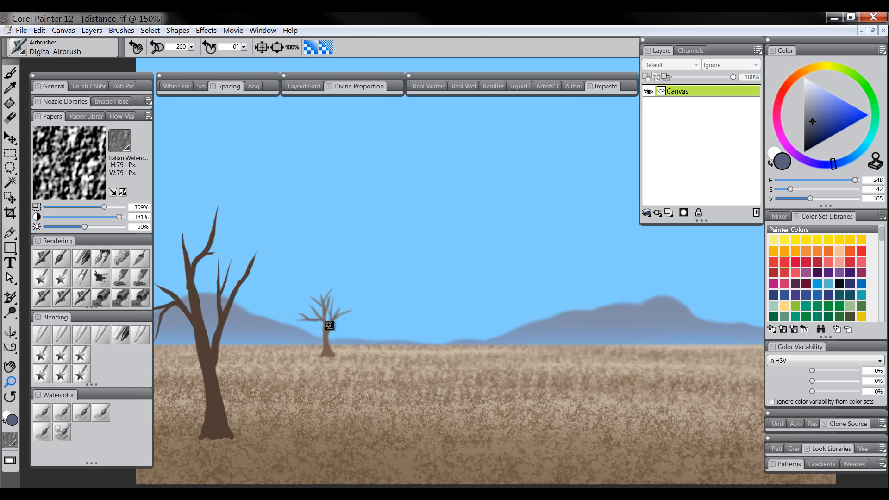
{"action": "left_click", "coordinate": [330, 328]}
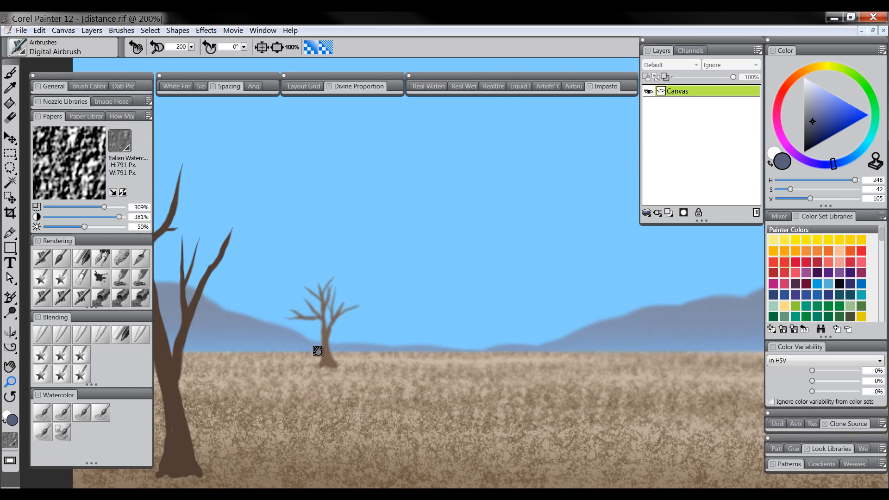
{"action": "left_click_drag", "start_coordinate": [317, 351], "coordinate": [398, 288]}
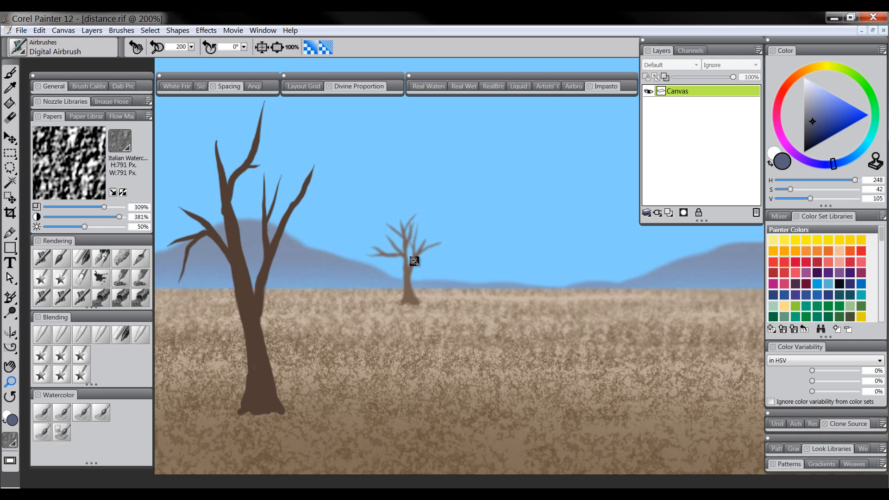
{"action": "left_click", "coordinate": [120, 273]}
{"action": "left_click", "coordinate": [77, 262]}
{"action": "left_click", "coordinate": [244, 252], "text": "alt"}
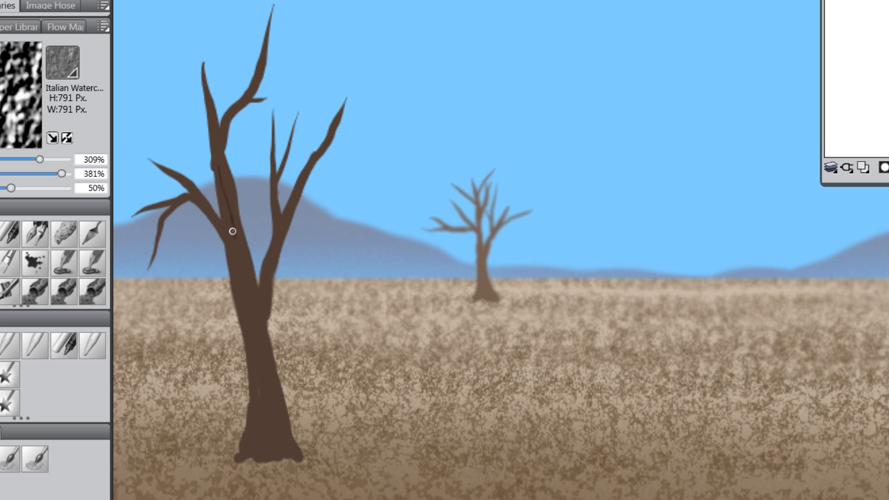
{"action": "mouse_move", "coordinate": [233, 231]}
{"action": "left_mouse_down"}
{"action": "mouse_move", "coordinate": [239, 269]}
{"action": "mouse_move", "coordinate": [231, 251]}
{"action": "mouse_move", "coordinate": [249, 273]}
{"action": "mouse_move", "coordinate": [249, 327]}
{"action": "mouse_move", "coordinate": [252, 291]}
{"action": "mouse_move", "coordinate": [262, 307]}
{"action": "mouse_move", "coordinate": [269, 290]}
{"action": "mouse_move", "coordinate": [272, 256]}
{"action": "mouse_move", "coordinate": [258, 346]}
{"action": "mouse_move", "coordinate": [249, 328]}
{"action": "mouse_move", "coordinate": [265, 374]}
{"action": "left_mouse_up"}
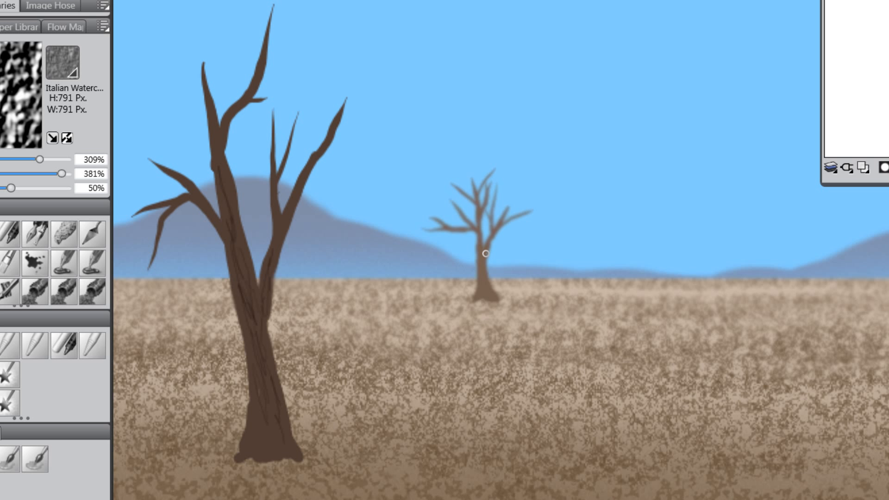
{"action": "left_click", "coordinate": [486, 272], "text": "alt"}
{"action": "mouse_move", "coordinate": [231, 210]}
{"action": "left_mouse_down"}
{"action": "mouse_move", "coordinate": [221, 156]}
{"action": "mouse_move", "coordinate": [236, 230]}
{"action": "left_mouse_up"}
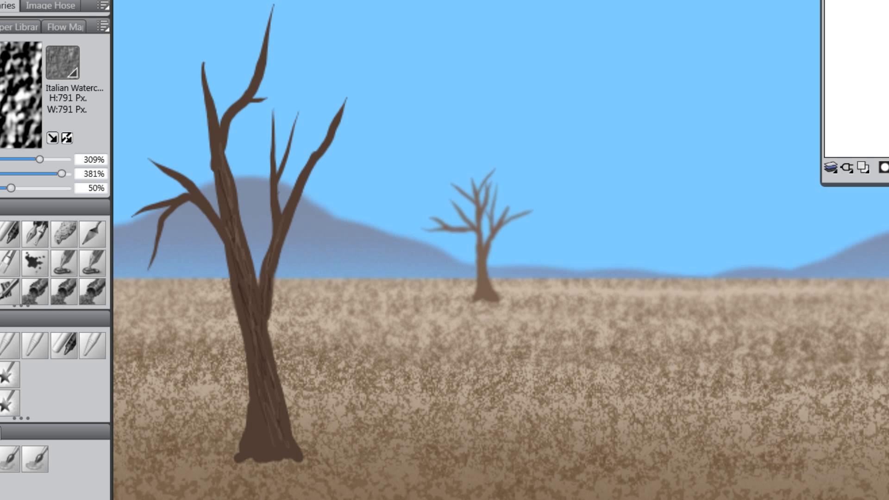
Add a new layer above the canvas with both trees in view.
{"action": "left_click", "coordinate": [447, 257], "text": "alt"}
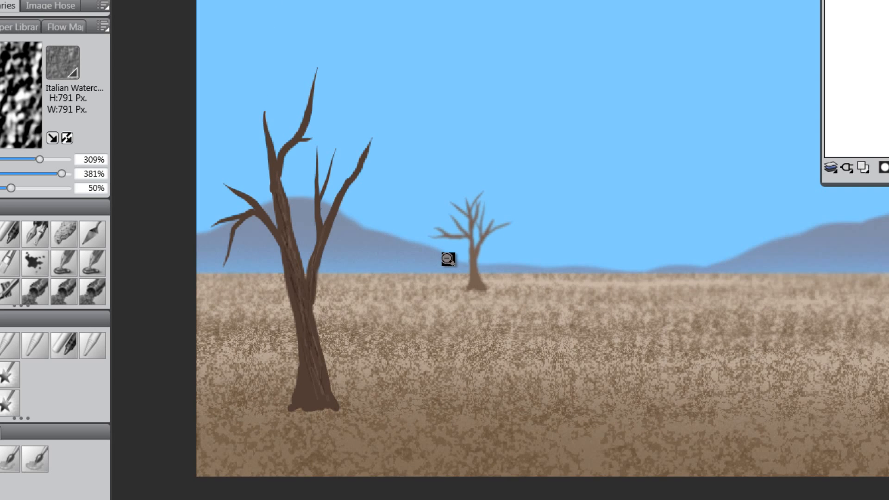
{"action": "left_click_drag", "start_coordinate": [407, 290], "coordinate": [422, 342]}
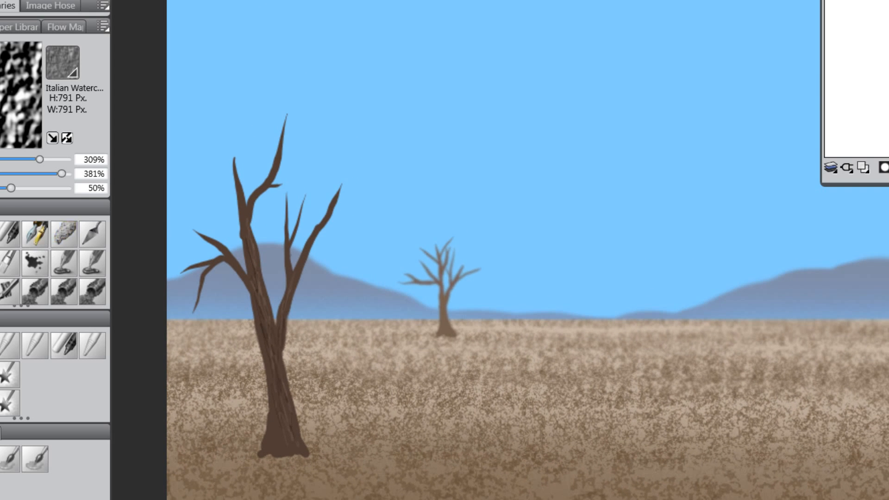
{"action": "left_click", "coordinate": [864, 167]}
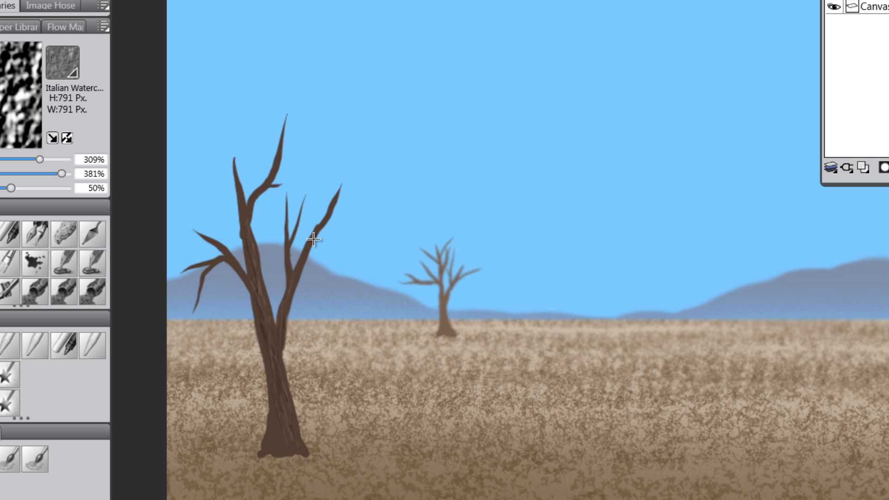
Paint a long dark brown forked branch with small twigs from the near tree across the distant tree.
{"action": "mouse_move", "coordinate": [300, 264]}
{"action": "left_mouse_down"}
{"action": "mouse_move", "coordinate": [338, 252]}
{"action": "mouse_move", "coordinate": [533, 255]}
{"action": "left_mouse_up"}
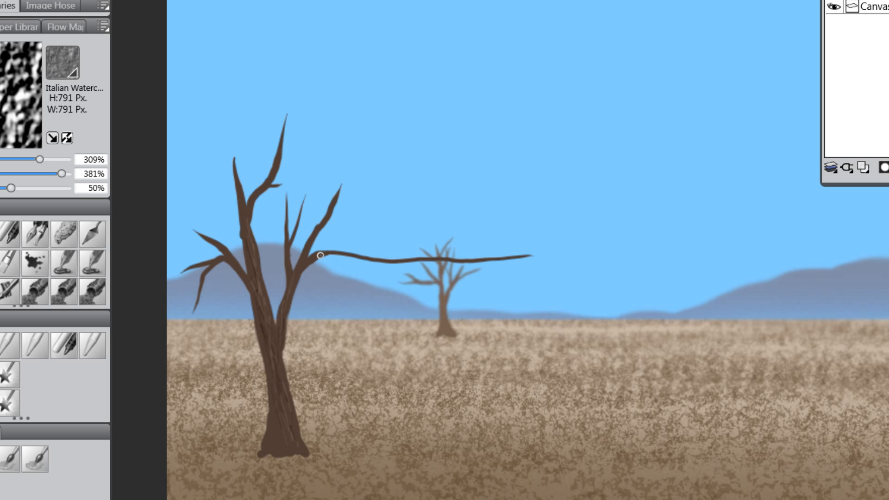
{"action": "mouse_move", "coordinate": [337, 253]}
{"action": "left_mouse_down"}
{"action": "mouse_move", "coordinate": [432, 259]}
{"action": "mouse_move", "coordinate": [418, 279]}
{"action": "mouse_move", "coordinate": [493, 300]}
{"action": "left_mouse_up"}
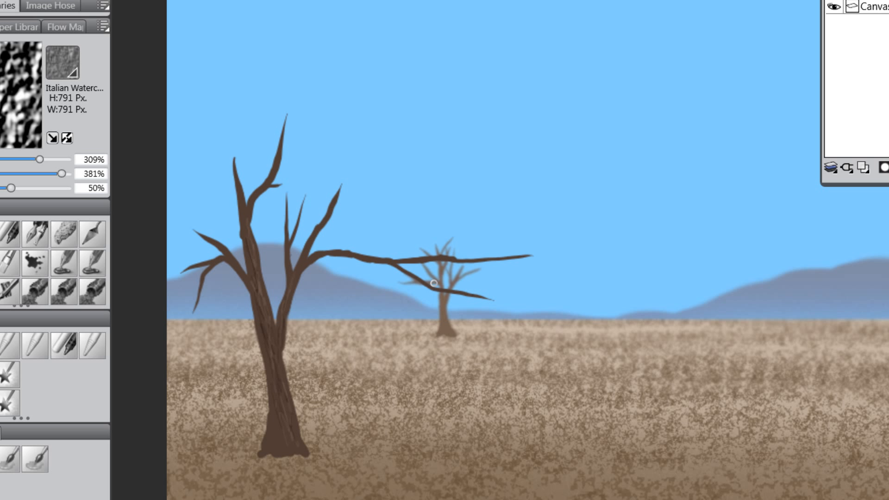
{"action": "left_click_drag", "start_coordinate": [386, 264], "coordinate": [415, 276]}
{"action": "left_click_drag", "start_coordinate": [456, 260], "coordinate": [506, 217]}
{"action": "left_click_drag", "start_coordinate": [465, 260], "coordinate": [479, 217]}
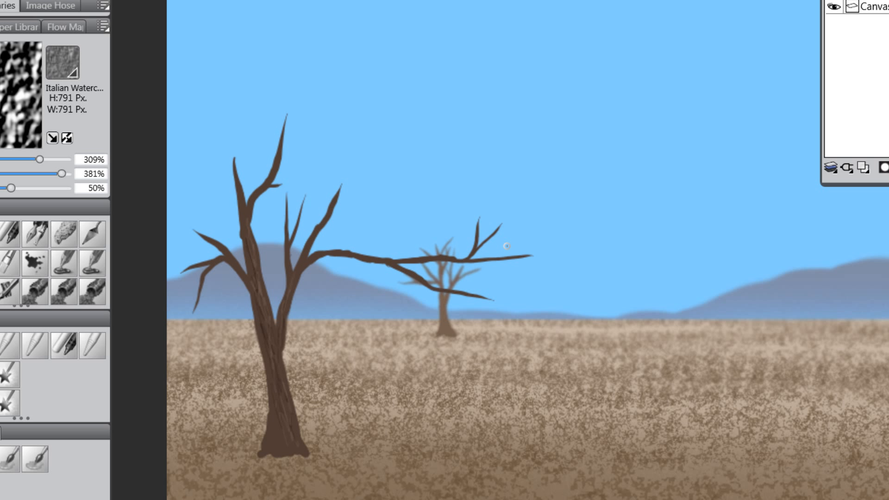
{"action": "left_click_drag", "start_coordinate": [482, 259], "coordinate": [568, 287]}
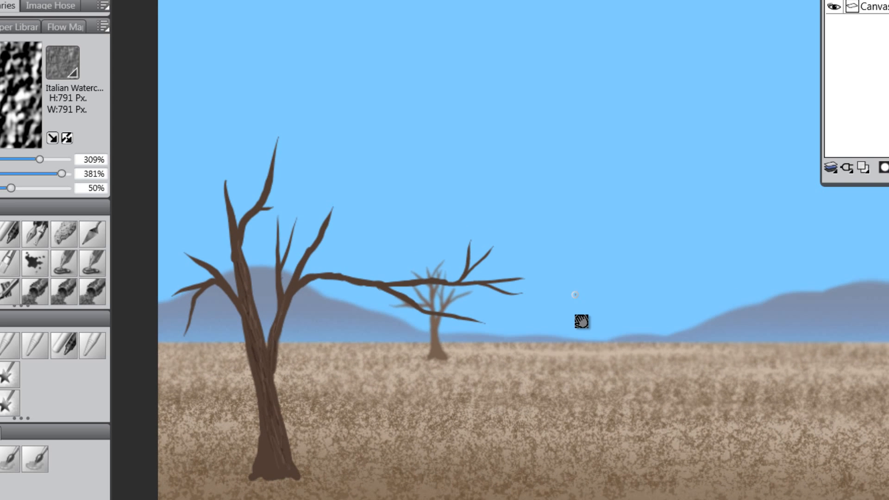
{"action": "left_click_drag", "start_coordinate": [582, 321], "coordinate": [574, 295]}
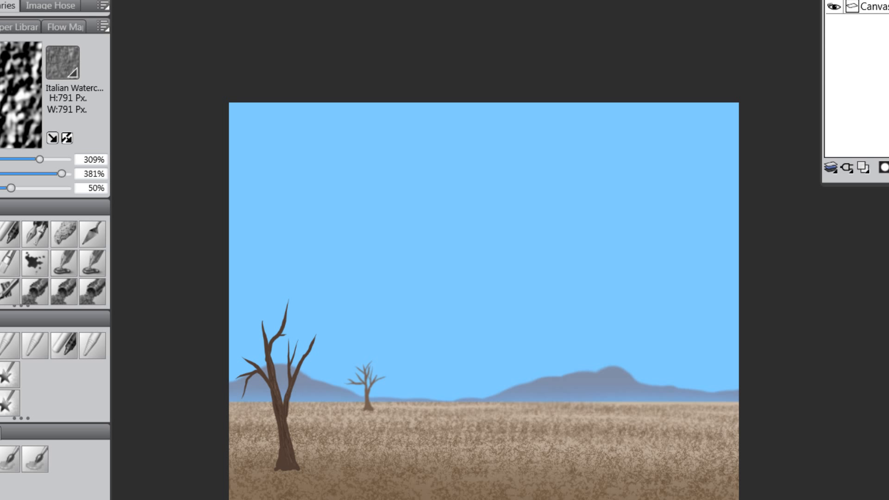
Paint a small glowing pale cream sun above the horizon between the distant tree and the far hill.
{"action": "left_click_drag", "start_coordinate": [465, 320], "coordinate": [465, 315]}
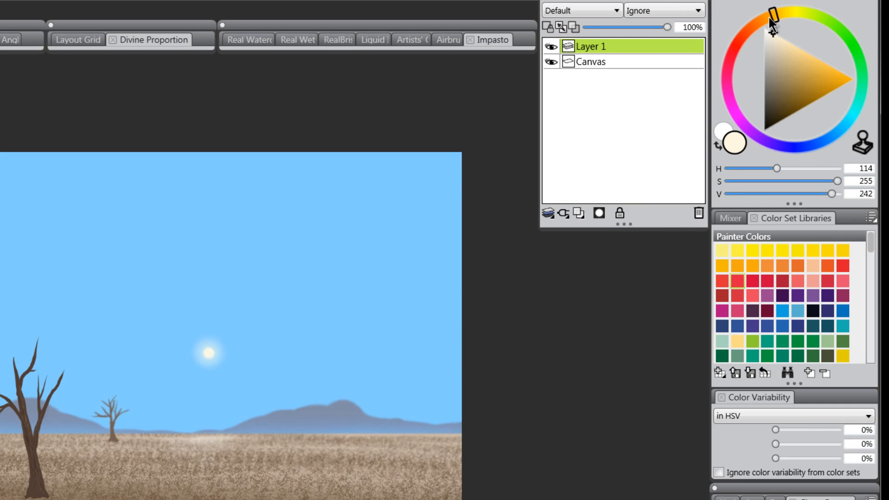
Add a new top layer in Multiply mode and set the colour to dark blue-grey, H 249, S 30, V 89.
{"action": "left_click", "coordinate": [771, 14]}
{"action": "mouse_move", "coordinate": [768, 17]}
{"action": "left_mouse_down"}
{"action": "mouse_move", "coordinate": [748, 43]}
{"action": "mouse_move", "coordinate": [807, 140]}
{"action": "left_mouse_up"}
{"action": "left_click", "coordinate": [780, 103]}
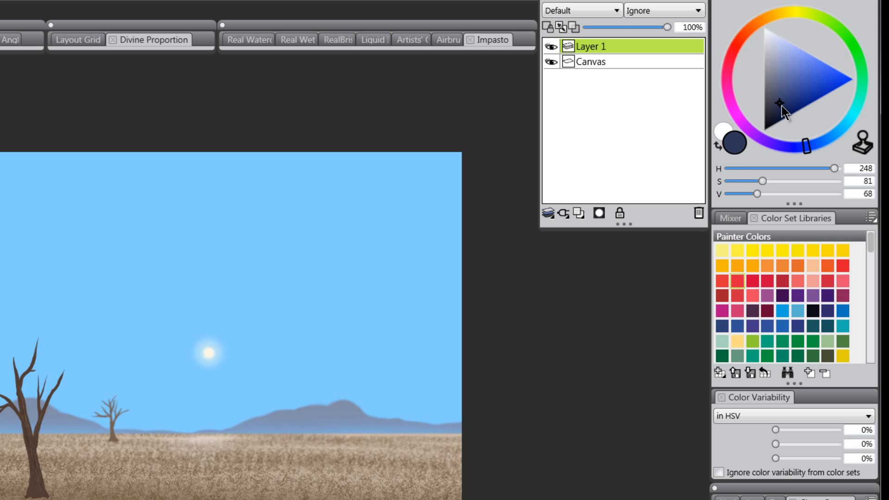
{"action": "left_click", "coordinate": [578, 213]}
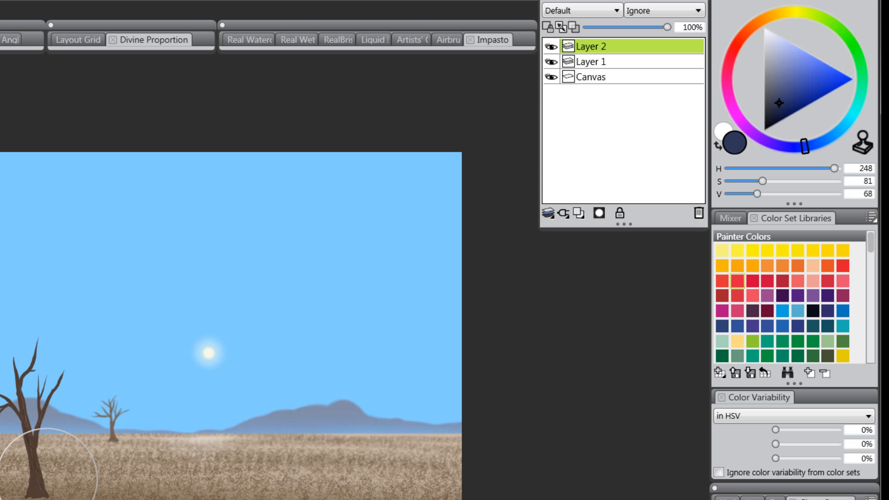
{"action": "mouse_move", "coordinate": [778, 109]}
{"action": "left_mouse_down"}
{"action": "mouse_move", "coordinate": [773, 91]}
{"action": "mouse_move", "coordinate": [776, 99]}
{"action": "left_mouse_up"}
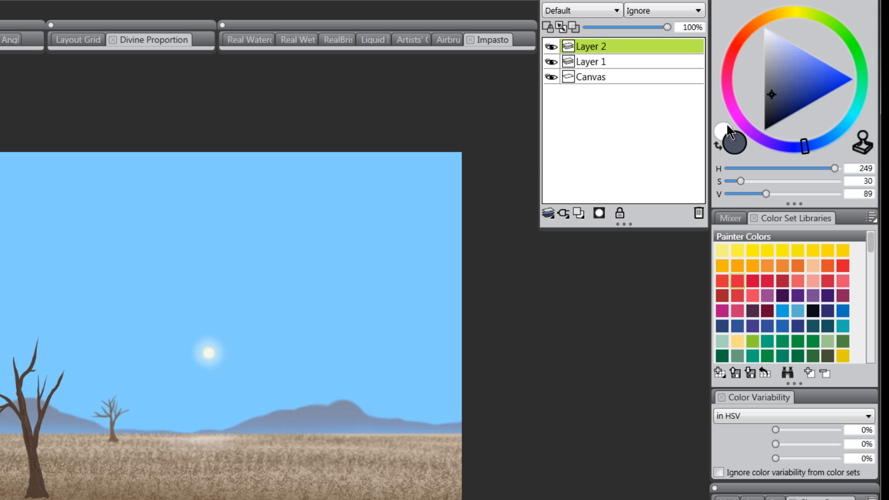
{"action": "left_click", "coordinate": [593, 12]}
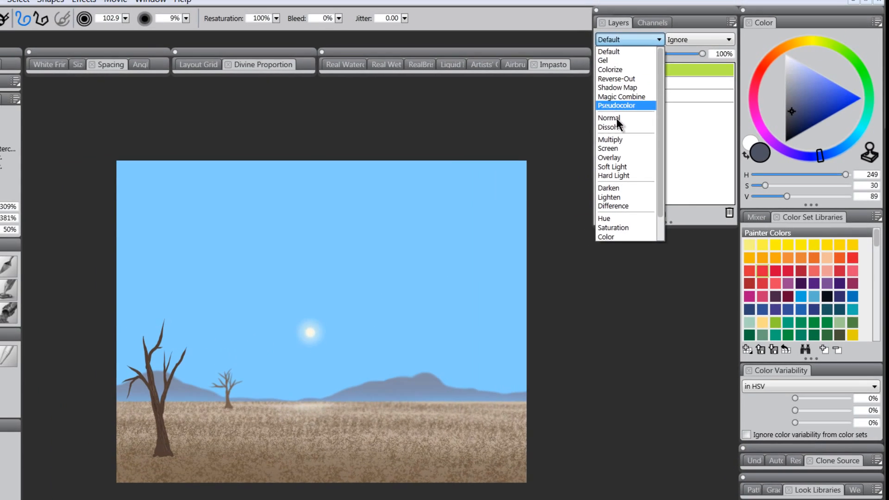
{"action": "left_click", "coordinate": [610, 140]}
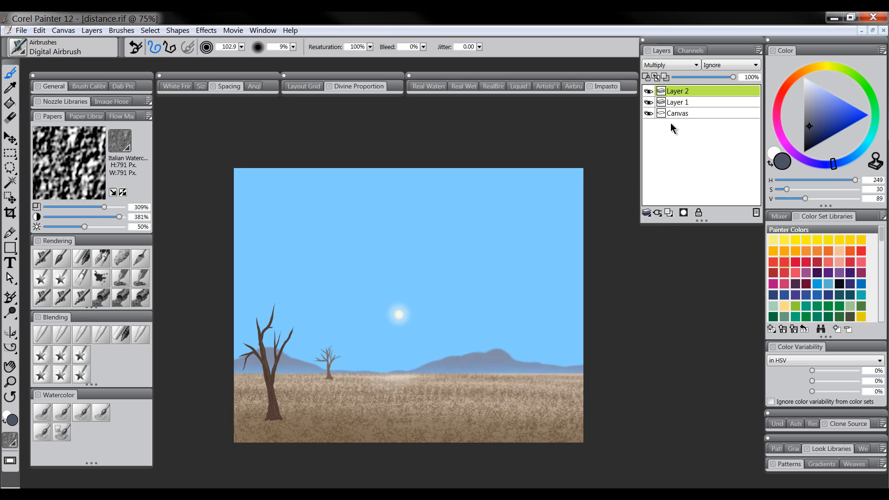
Rename the Multiply layer vignette and airbrush dark shading across the foreground ground.
{"action": "double_click", "coordinate": [684, 92]}
{"action": "type", "text": "vignette"}
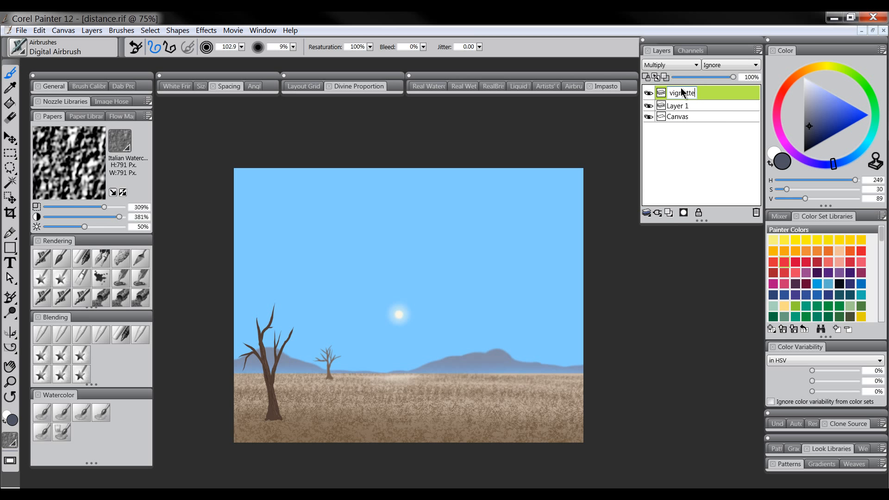
{"action": "key", "text": "Return"}
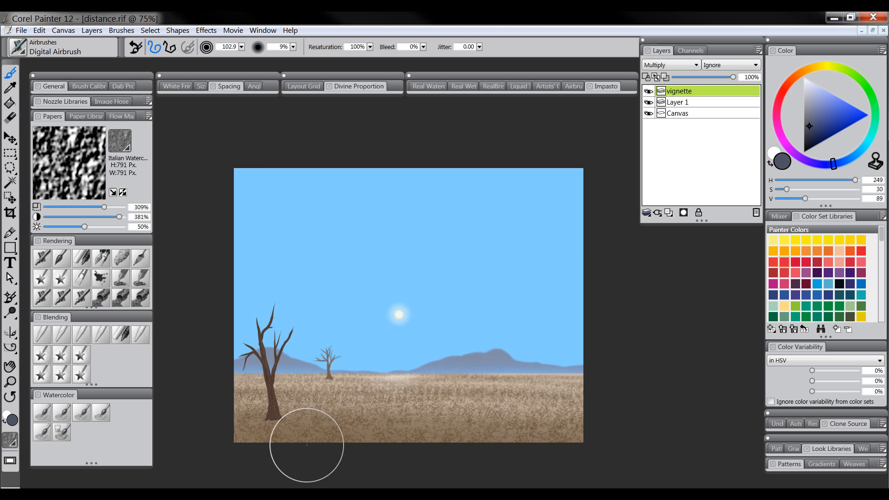
{"action": "mouse_move", "coordinate": [308, 444]}
{"action": "left_mouse_down"}
{"action": "mouse_move", "coordinate": [327, 452]}
{"action": "mouse_move", "coordinate": [570, 432]}
{"action": "mouse_move", "coordinate": [190, 412]}
{"action": "mouse_move", "coordinate": [657, 407]}
{"action": "left_mouse_up"}
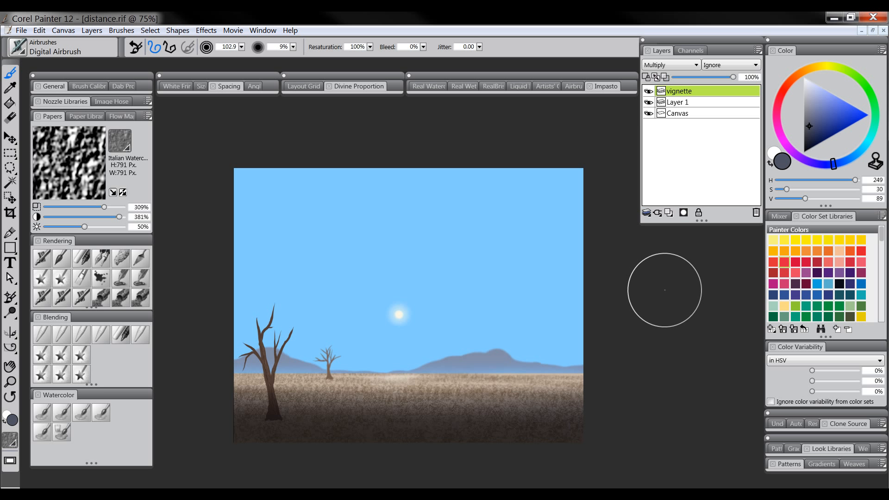
Add a new top layer in Screen mode and set the colour to light orange, H 105, S 255, V 194.
{"action": "left_click", "coordinate": [669, 213]}
{"action": "left_click", "coordinate": [665, 70]}
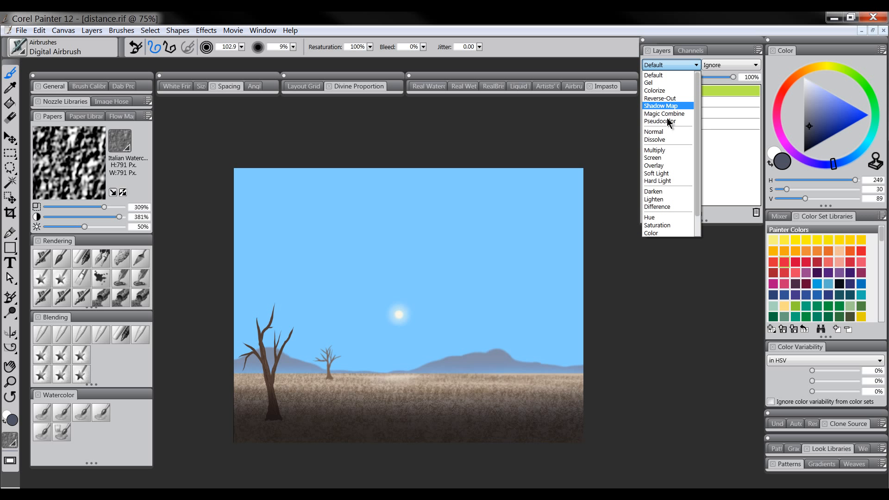
{"action": "left_click", "coordinate": [673, 158]}
{"action": "left_click", "coordinate": [800, 73]}
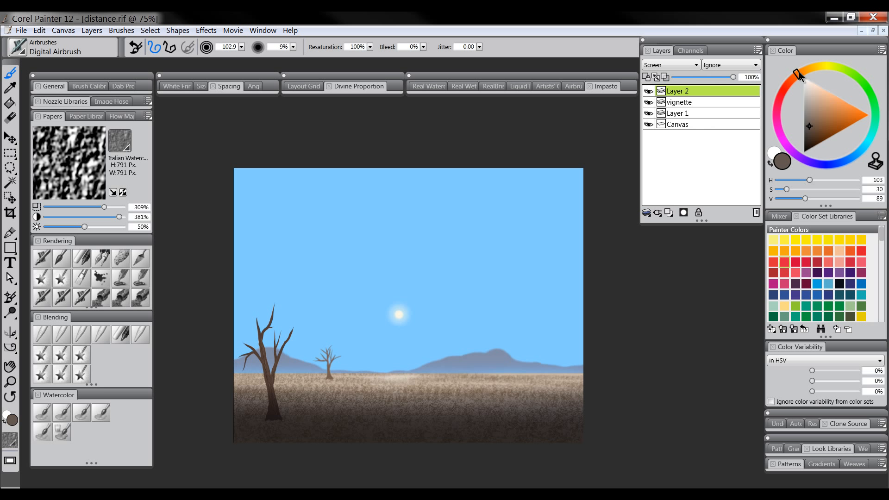
{"action": "left_click_drag", "start_coordinate": [829, 93], "coordinate": [836, 95]}
Try airbrushing a warm glow along the horizon at brush size 71.2, and undo the glow together with its Screen layer.
{"action": "left_click_drag", "start_coordinate": [325, 326], "coordinate": [318, 354]}
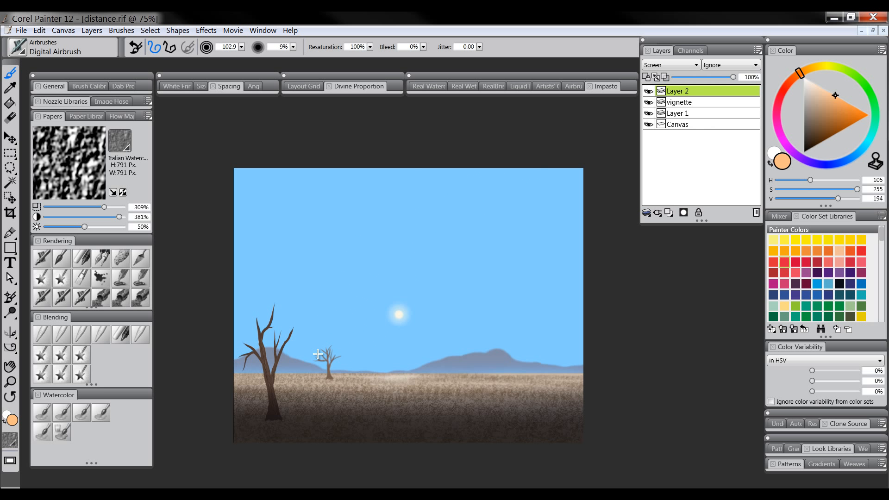
{"action": "mouse_move", "coordinate": [251, 380]}
{"action": "left_mouse_down"}
{"action": "mouse_move", "coordinate": [557, 358]}
{"action": "mouse_move", "coordinate": [295, 380]}
{"action": "mouse_move", "coordinate": [300, 393]}
{"action": "mouse_move", "coordinate": [633, 382]}
{"action": "mouse_move", "coordinate": [265, 379]}
{"action": "mouse_move", "coordinate": [629, 365]}
{"action": "mouse_move", "coordinate": [330, 364]}
{"action": "mouse_move", "coordinate": [352, 372]}
{"action": "left_mouse_up"}
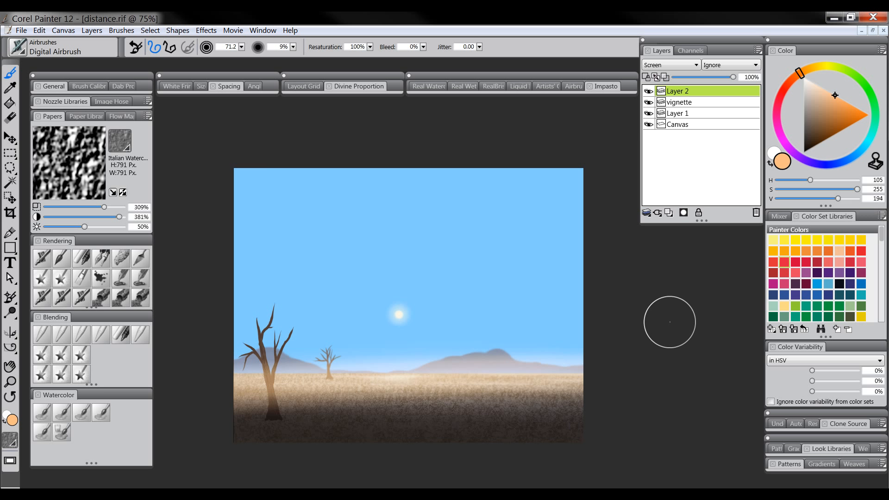
{"action": "key", "text": "ctrl+z"}
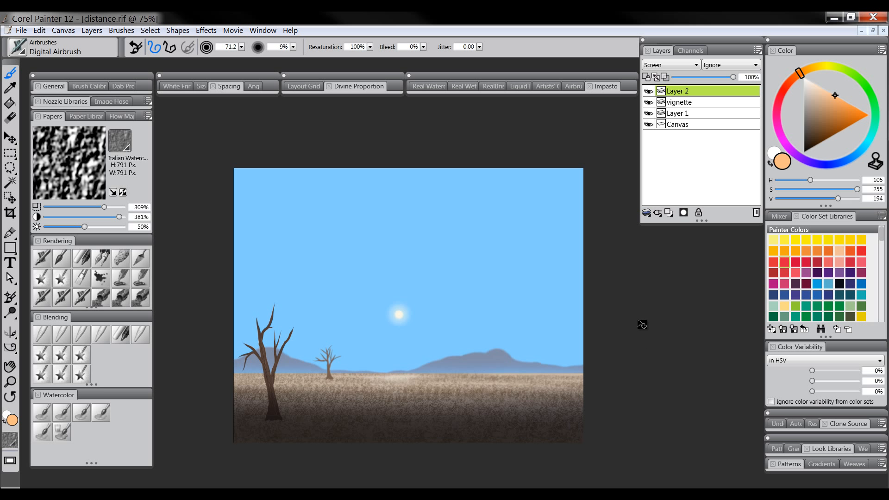
{"action": "key", "text": "ctrl+z"}
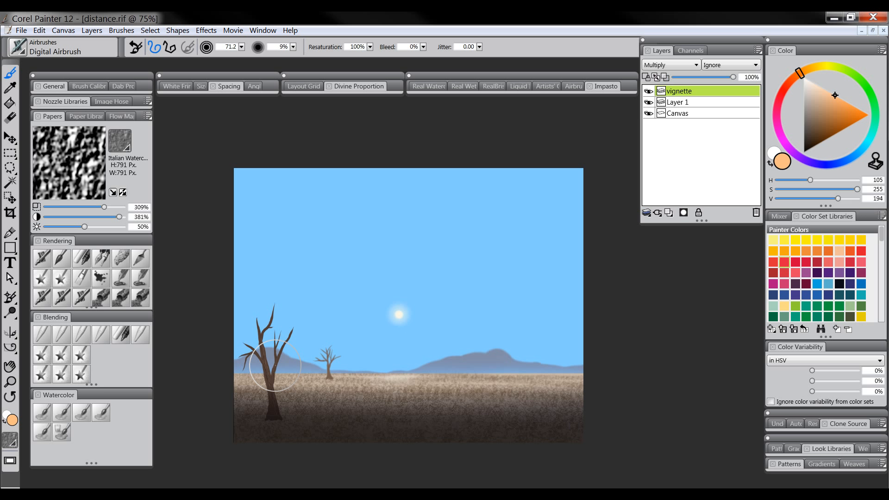
Draw a small black arrow with a thin brush, pointing at the upper branches of the near tree.
{"action": "left_click_drag", "start_coordinate": [264, 336], "coordinate": [265, 337]}
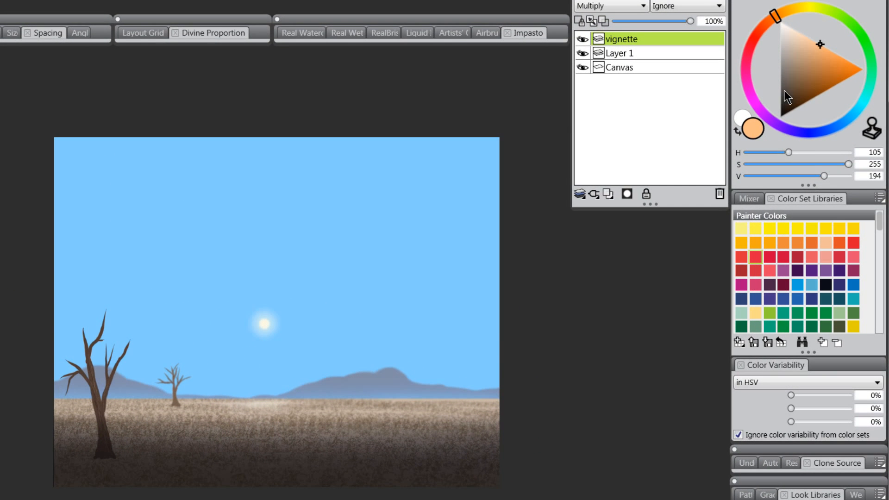
{"action": "left_click", "coordinate": [781, 115]}
{"action": "mouse_move", "coordinate": [135, 309]}
{"action": "left_mouse_down"}
{"action": "mouse_move", "coordinate": [109, 326]}
{"action": "mouse_move", "coordinate": [122, 340]}
{"action": "left_mouse_up"}
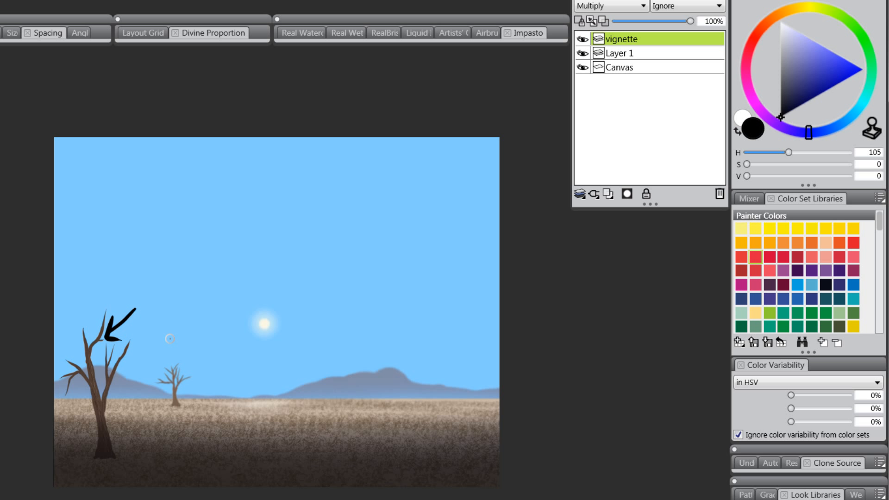
Sample the branch and trunk colours of the near and distant trees in turn to compare their hue, saturation and value.
{"action": "left_click", "coordinate": [94, 348], "text": "alt"}
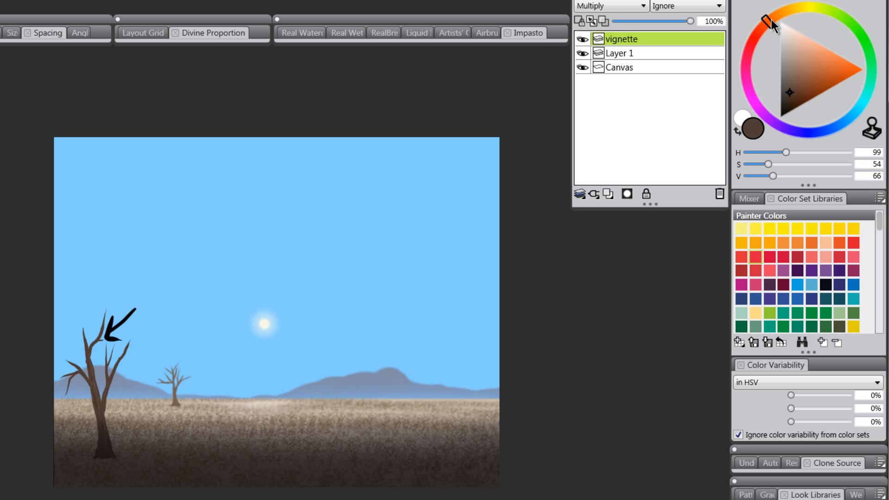
{"action": "mouse_move", "coordinate": [771, 19]}
{"action": "left_mouse_down"}
{"action": "mouse_move", "coordinate": [802, 8]}
{"action": "mouse_move", "coordinate": [756, 34]}
{"action": "mouse_move", "coordinate": [799, 10]}
{"action": "mouse_move", "coordinate": [757, 30]}
{"action": "mouse_move", "coordinate": [769, 19]}
{"action": "left_mouse_up"}
{"action": "left_click", "coordinate": [179, 384]}
{"action": "left_click_drag", "start_coordinate": [179, 385], "coordinate": [180, 385]}
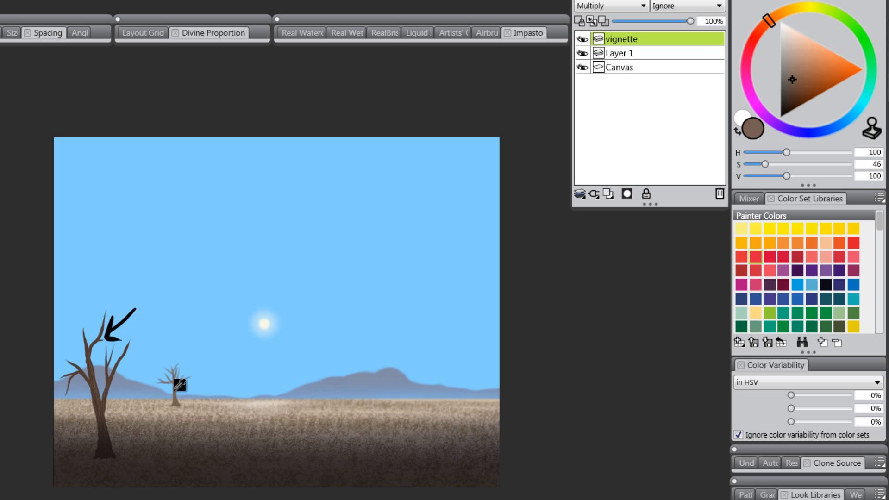
{"action": "left_click_drag", "start_coordinate": [179, 385], "coordinate": [107, 399]}
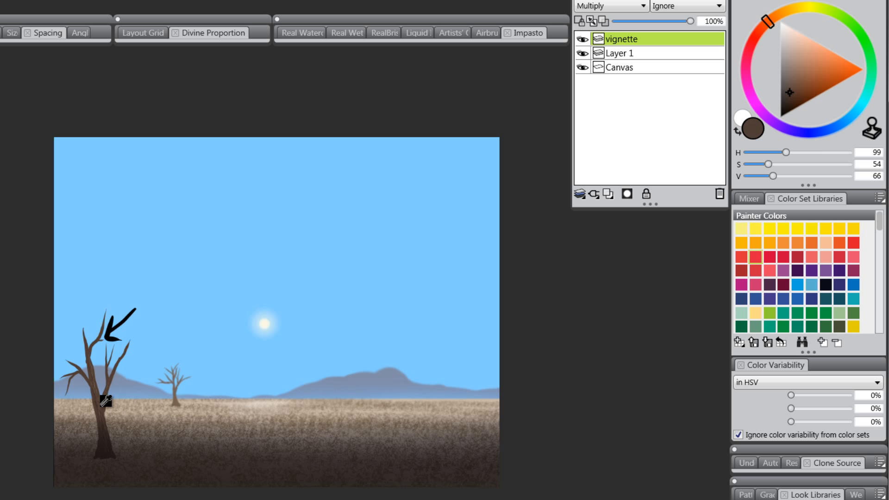
{"action": "left_click", "coordinate": [180, 388]}
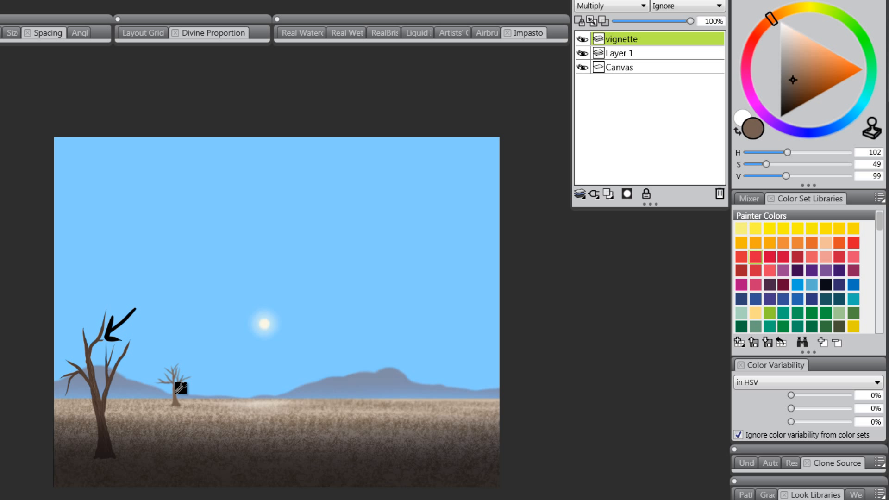
{"action": "left_click", "coordinate": [102, 389]}
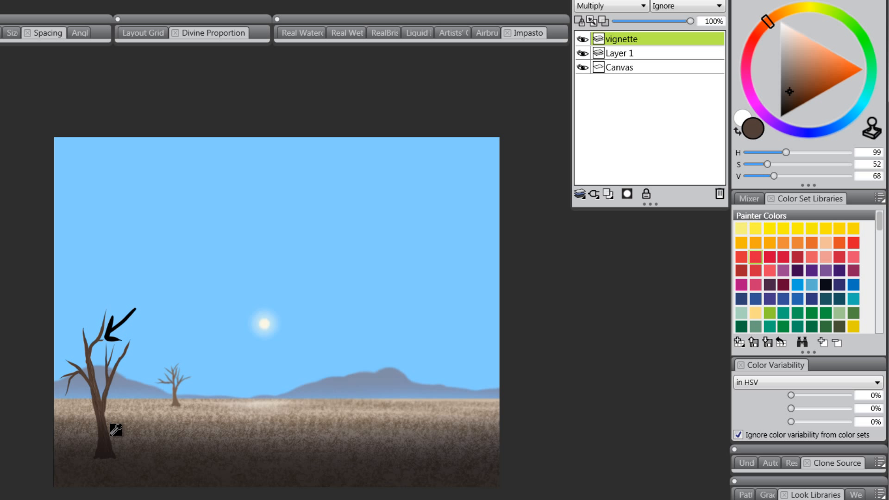
Sample the colours at the base of the near trunk and in the dark foreground ground to compare them.
{"action": "left_click", "coordinate": [107, 443]}
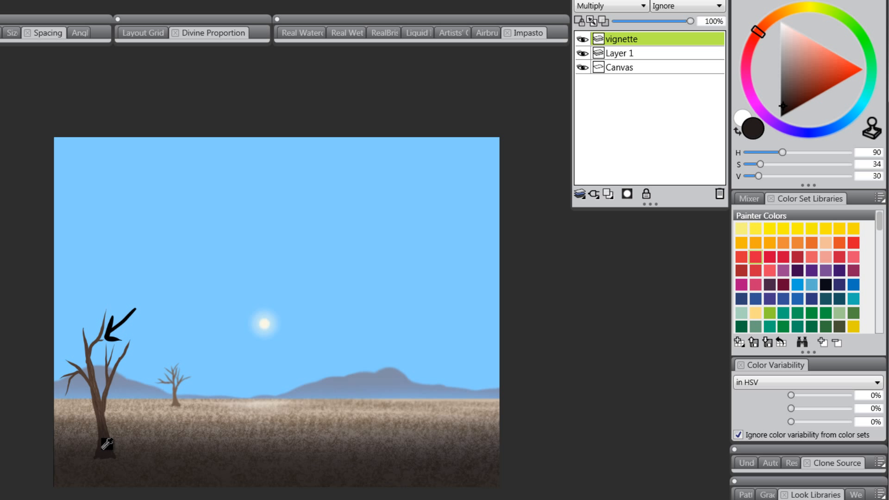
{"action": "left_click", "coordinate": [108, 445]}
{"action": "left_click", "coordinate": [109, 448]}
{"action": "left_click", "coordinate": [124, 470]}
{"action": "left_click", "coordinate": [134, 472]}
{"action": "left_click_drag", "start_coordinate": [135, 471], "coordinate": [132, 474]}
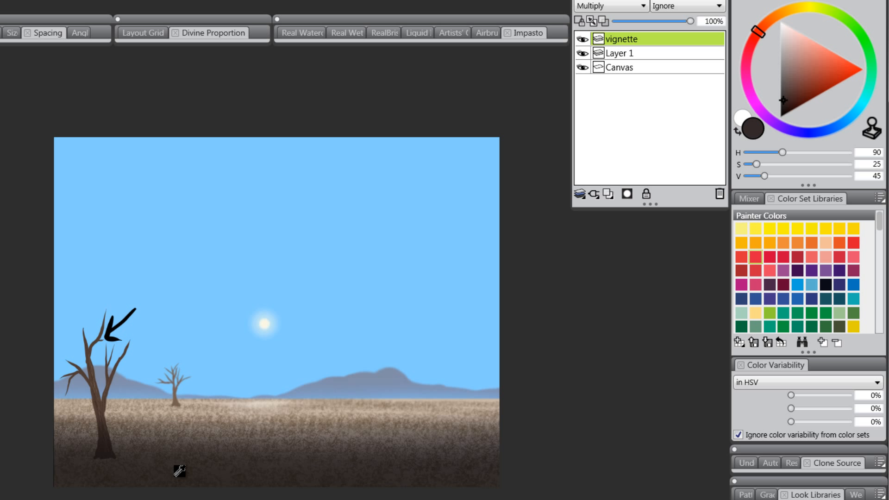
Sample the colours of the sun, the sky beside it and the pale ground at the horizon.
{"action": "left_click", "coordinate": [268, 319]}
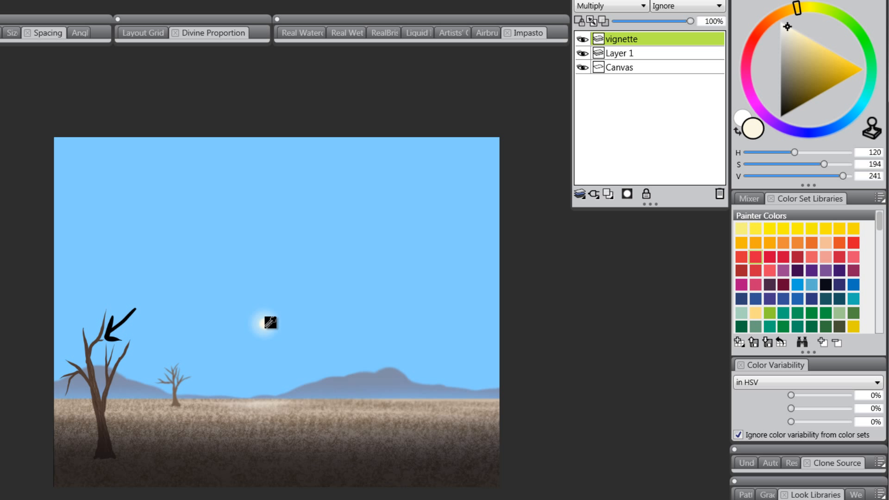
{"action": "left_click", "coordinate": [286, 324]}
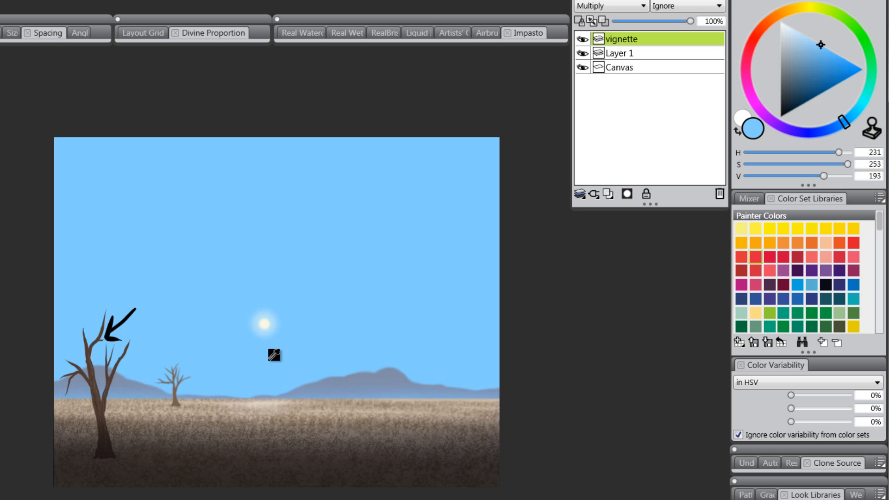
{"action": "left_click", "coordinate": [274, 393]}
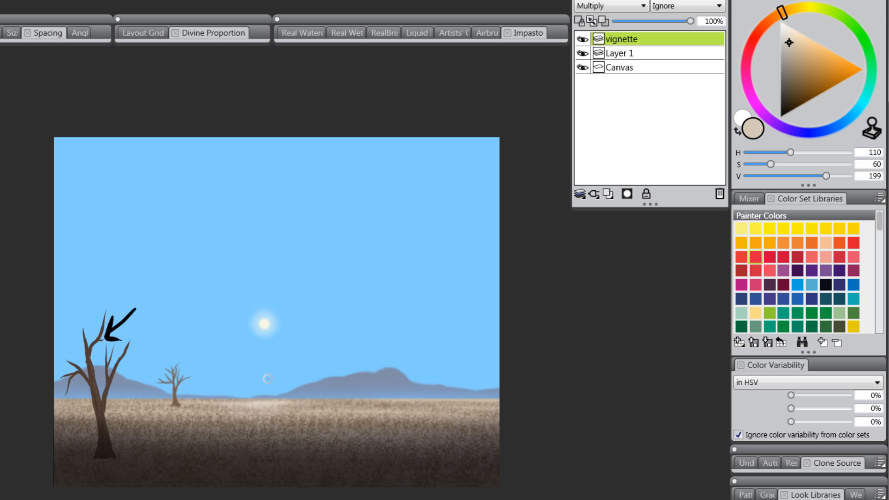
Compare the light horizon colour with the dark foreground colour and set the colour to dark blue, H 246, S 50, V 76.
{"action": "left_click", "coordinate": [265, 397], "text": "alt"}
{"action": "mouse_move", "coordinate": [793, 41]}
{"action": "left_mouse_down"}
{"action": "mouse_move", "coordinate": [803, 29]}
{"action": "mouse_move", "coordinate": [824, 68]}
{"action": "mouse_move", "coordinate": [816, 40]}
{"action": "mouse_move", "coordinate": [787, 86]}
{"action": "mouse_move", "coordinate": [787, 74]}
{"action": "mouse_move", "coordinate": [799, 99]}
{"action": "mouse_move", "coordinate": [790, 89]}
{"action": "left_mouse_up"}
{"action": "left_click", "coordinate": [332, 440], "text": "alt"}
{"action": "left_click_drag", "start_coordinate": [813, 134], "coordinate": [823, 131]}
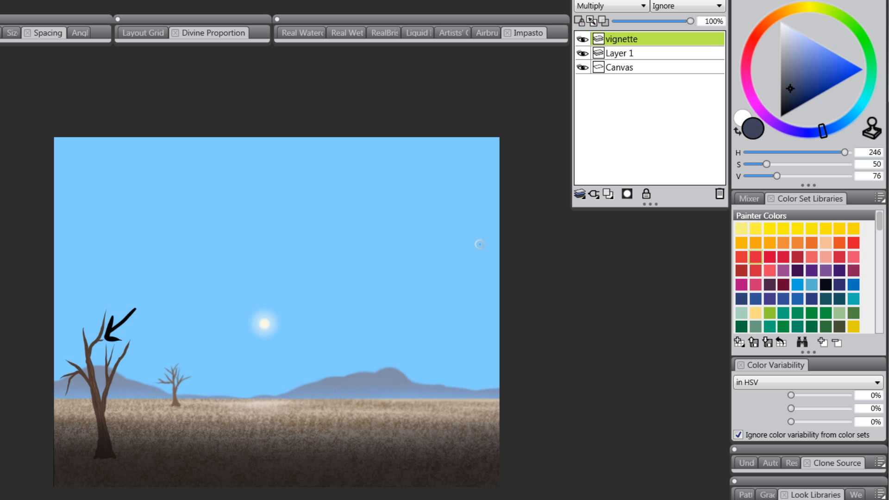
{"action": "mouse_move", "coordinate": [422, 312]}
{"action": "left_mouse_down"}
{"action": "mouse_move", "coordinate": [398, 302]}
{"action": "mouse_move", "coordinate": [414, 302]}
{"action": "left_mouse_up"}
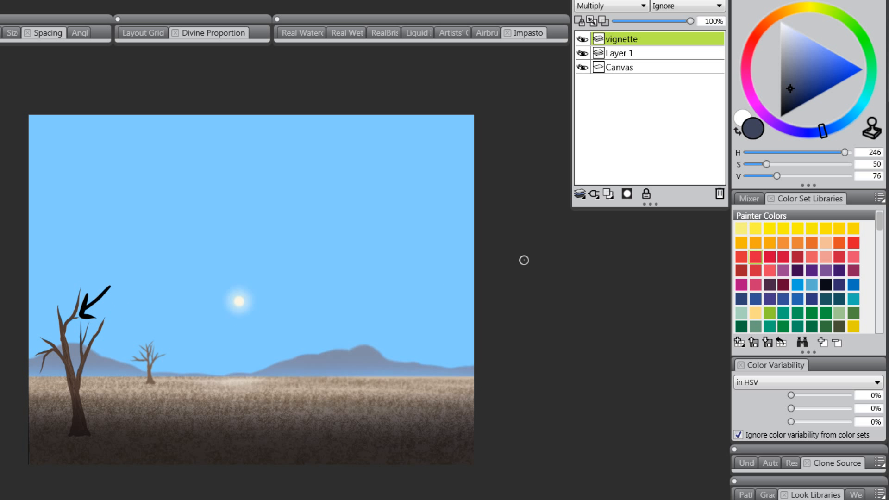